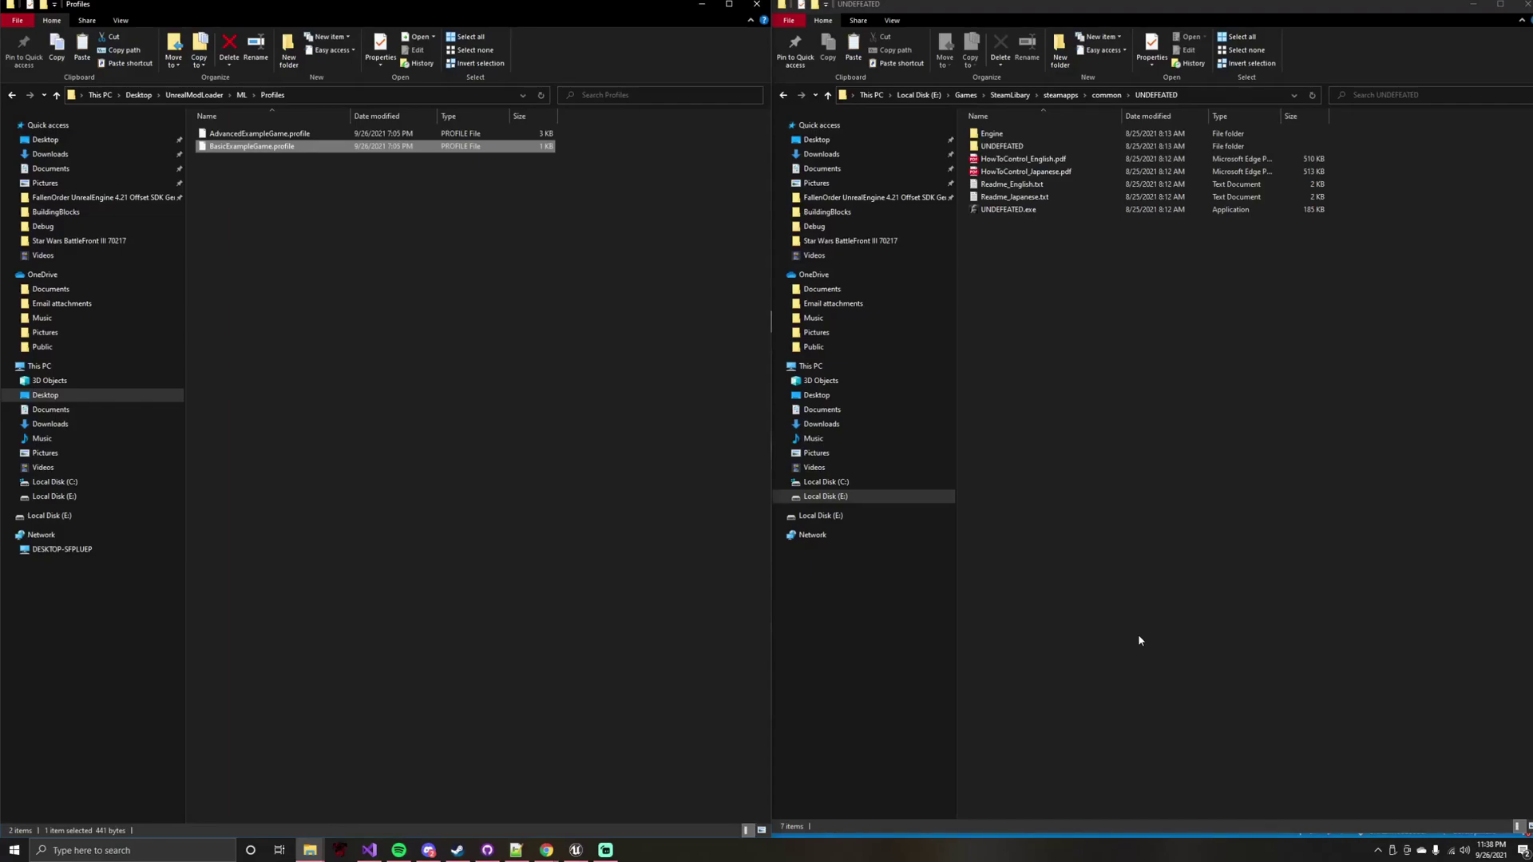
pyautogui.click(675, 386)
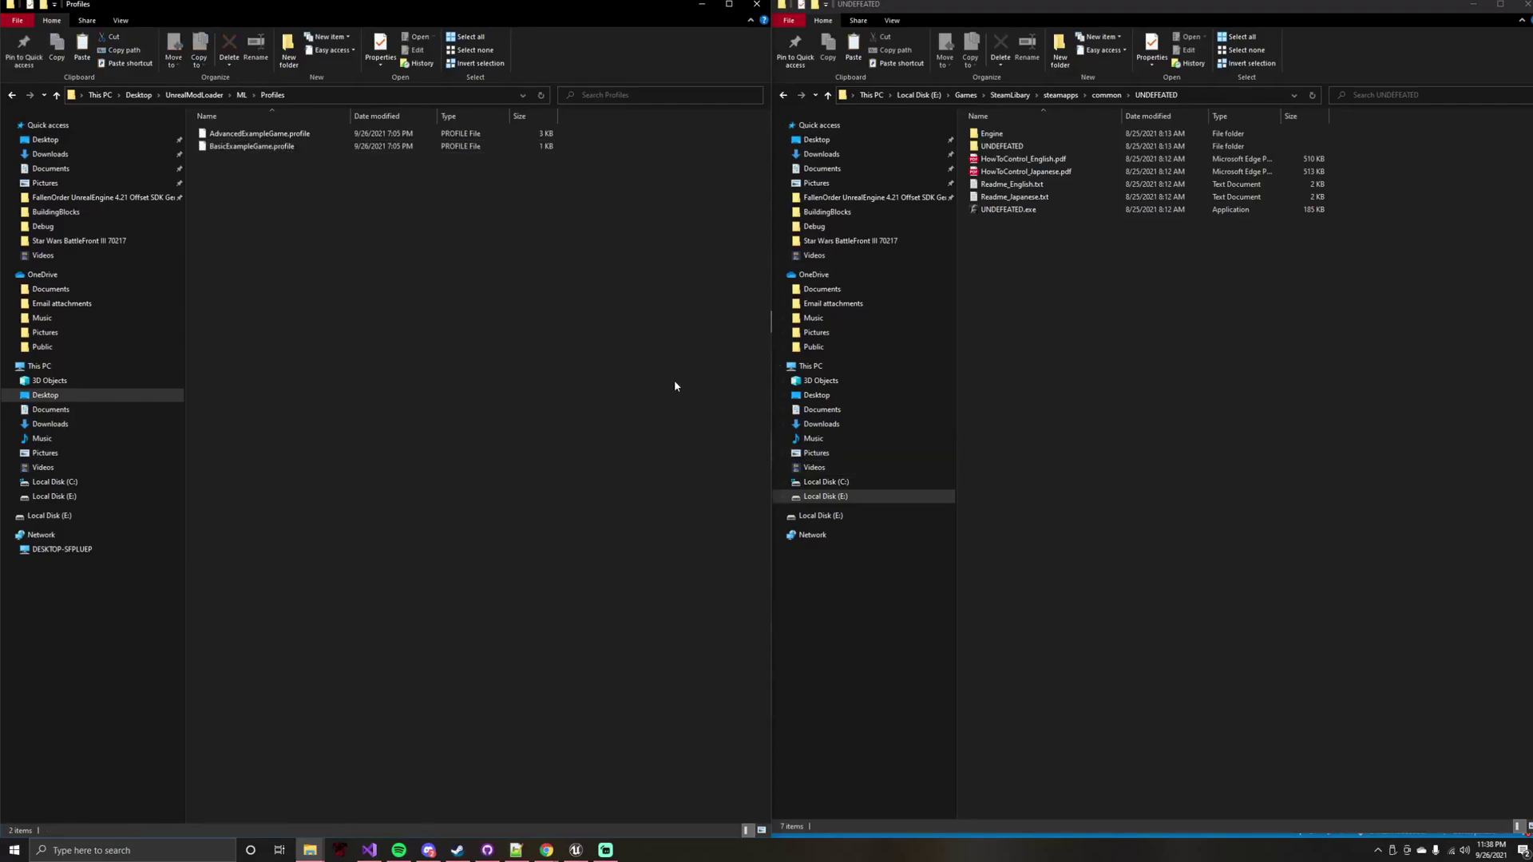
pyautogui.click(359, 136)
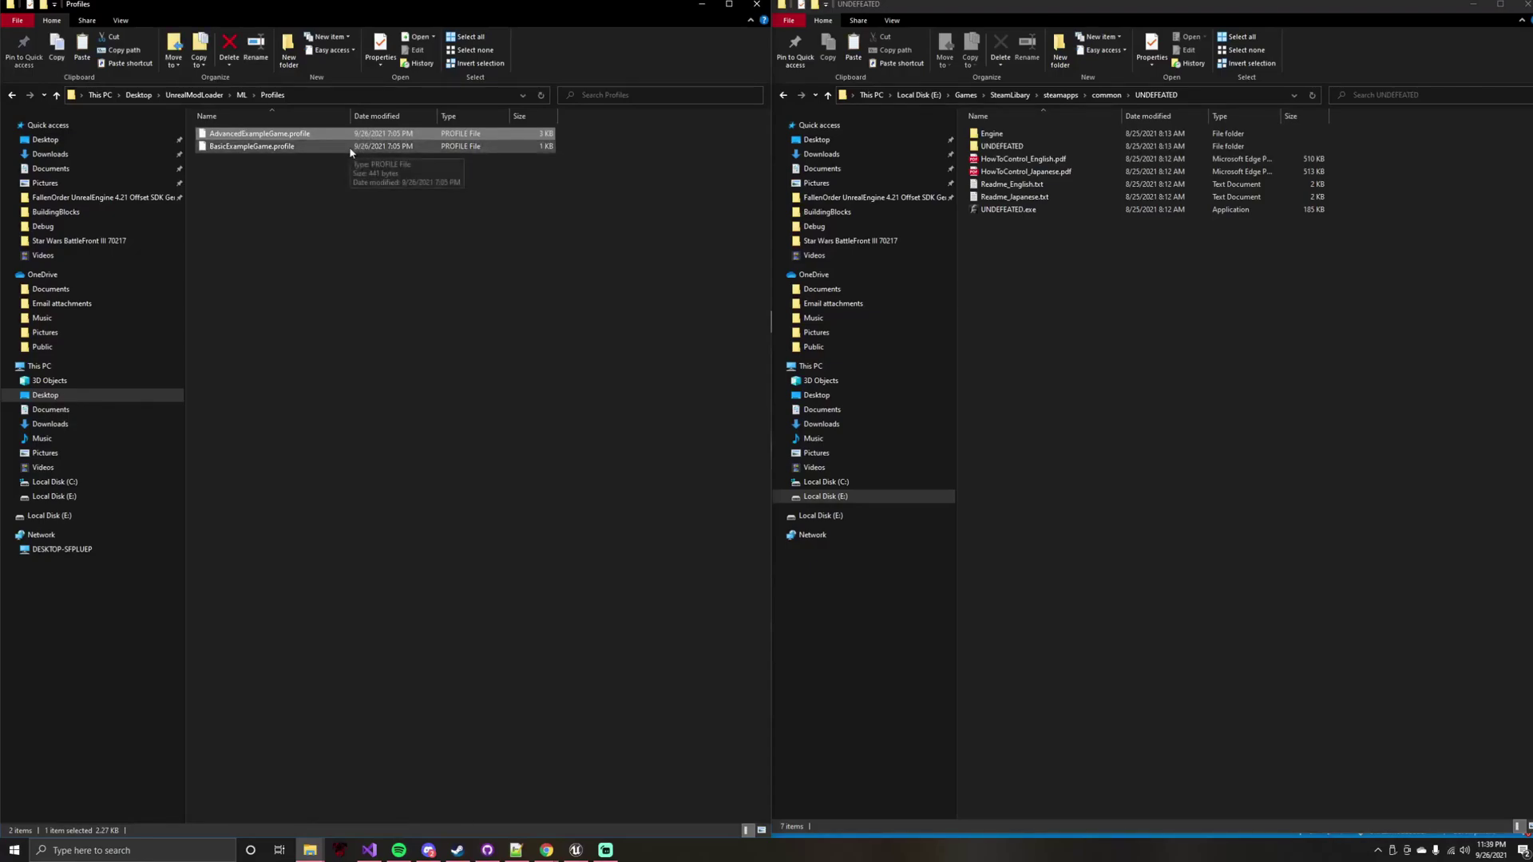
pyautogui.click(350, 148)
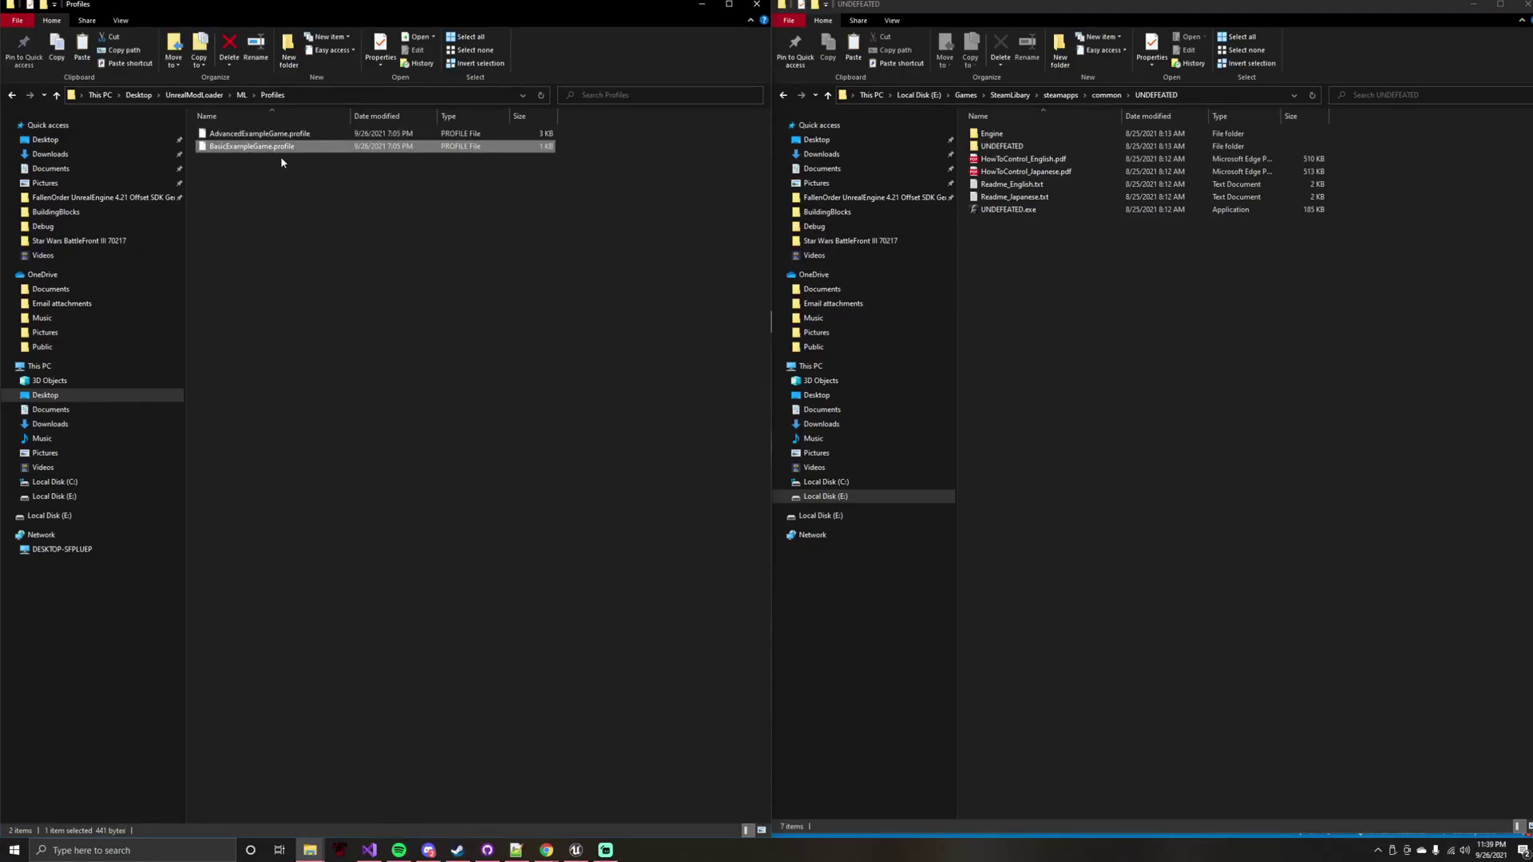
pyautogui.moveTo(523, 170); pyautogui.dragTo(409, 157)
pyautogui.moveTo(1160, 250); pyautogui.dragTo(1012, 212)
pyautogui.click(1038, 237)
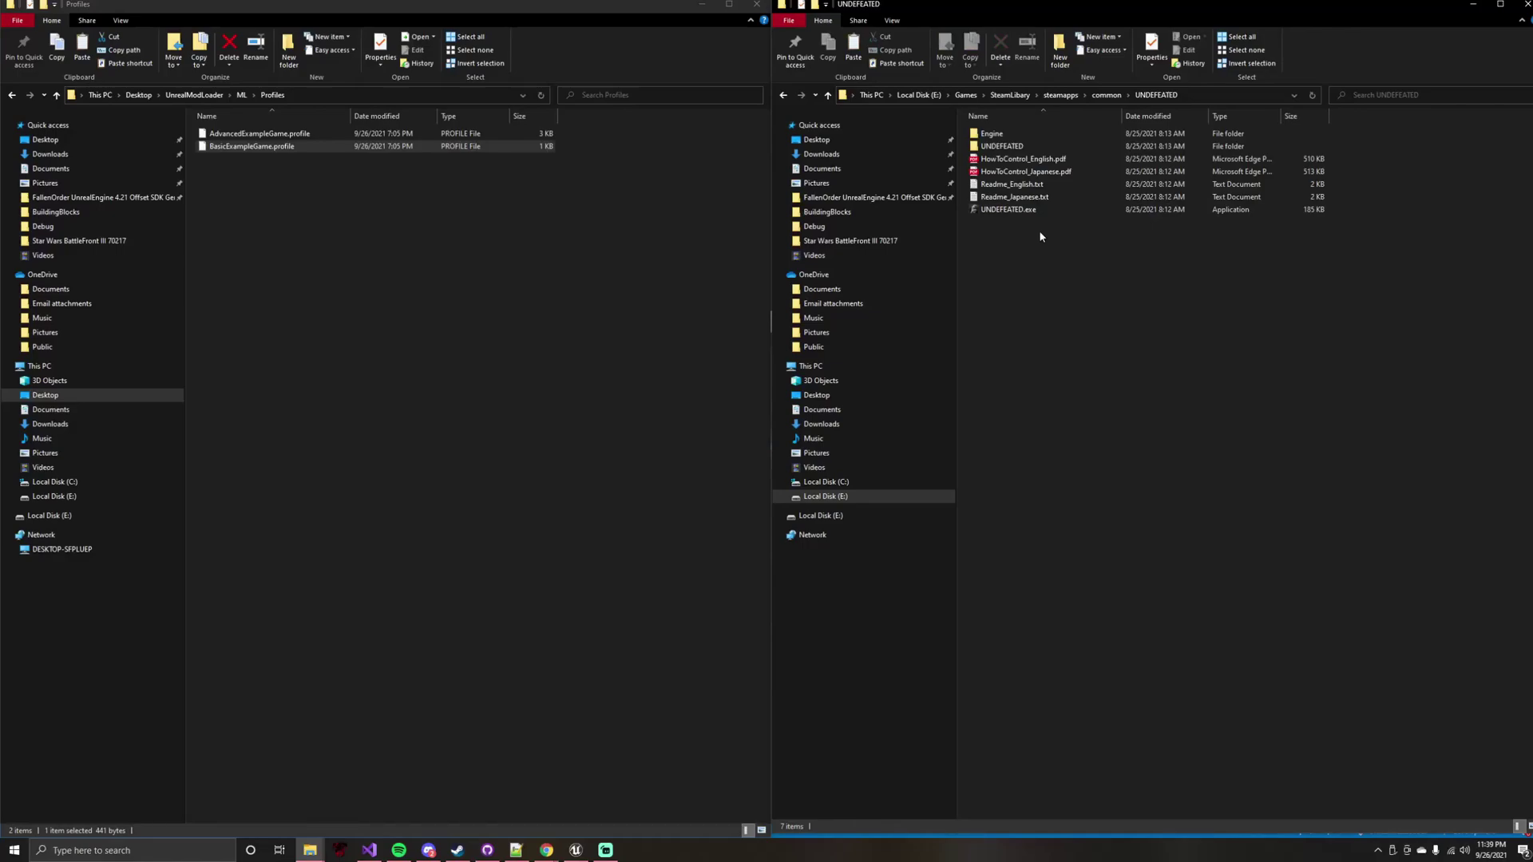
# - Open UNDEFEATED\Binaries\Win64 and copy the UNDEFEATED-Win64-Shipping.exe base name
pyautogui.click(1022, 138)
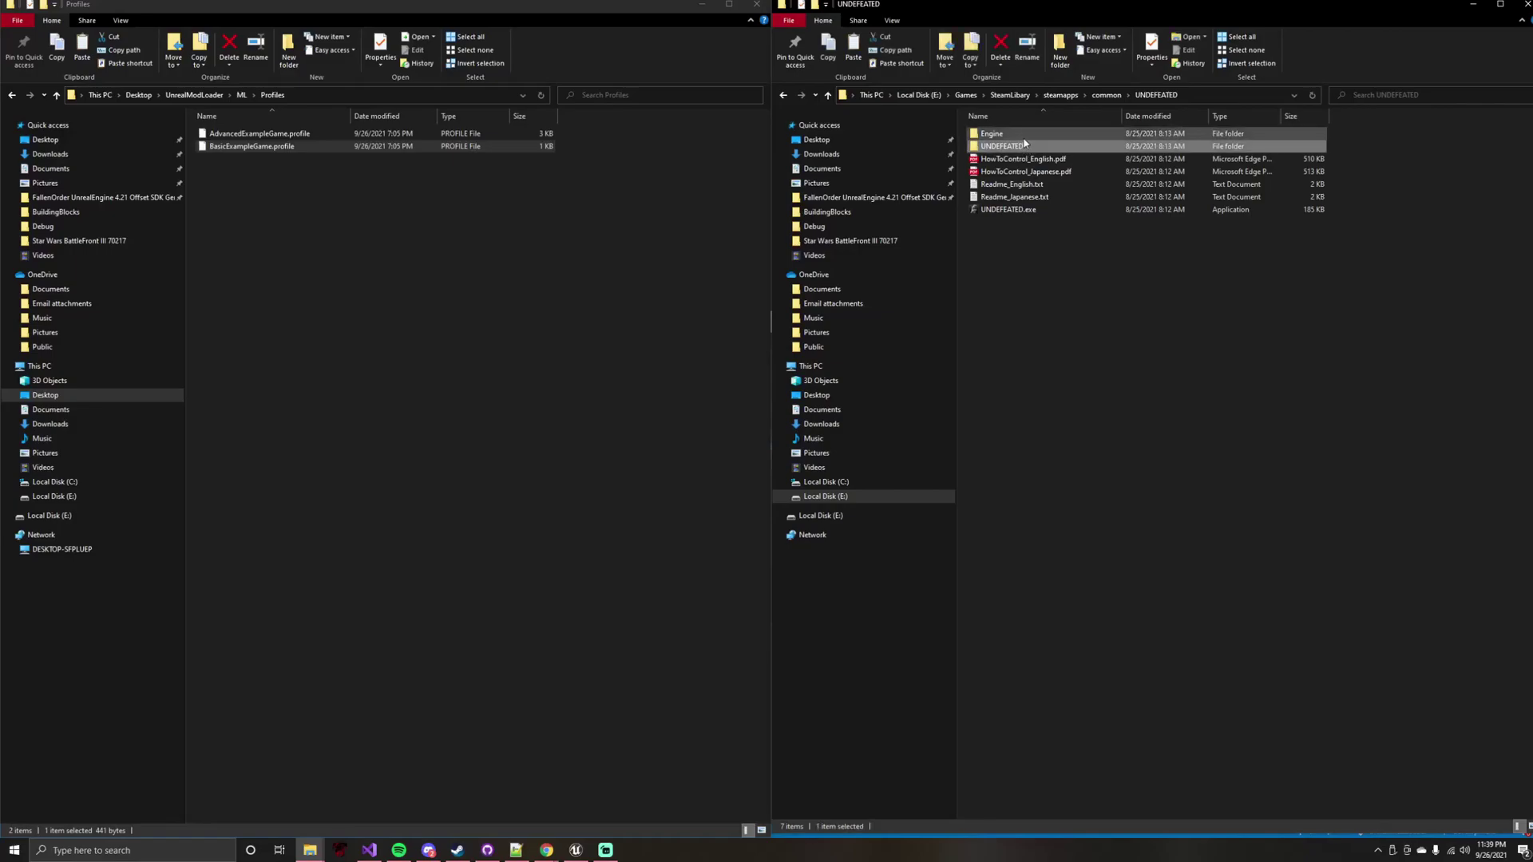
pyautogui.doubleClick(1020, 147)
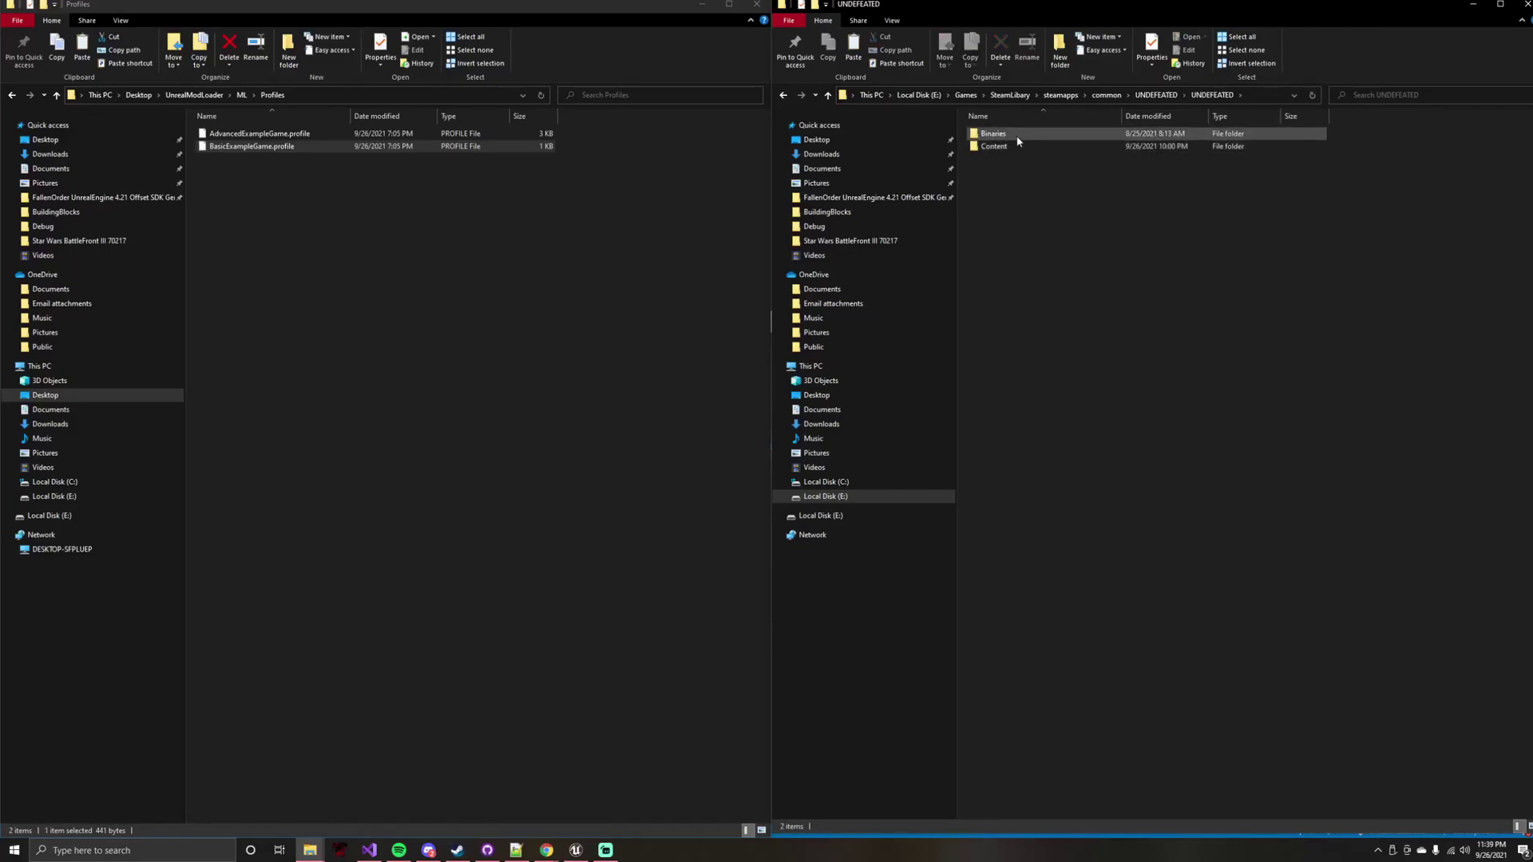
pyautogui.doubleClick(1018, 137)
pyautogui.doubleClick(1019, 138)
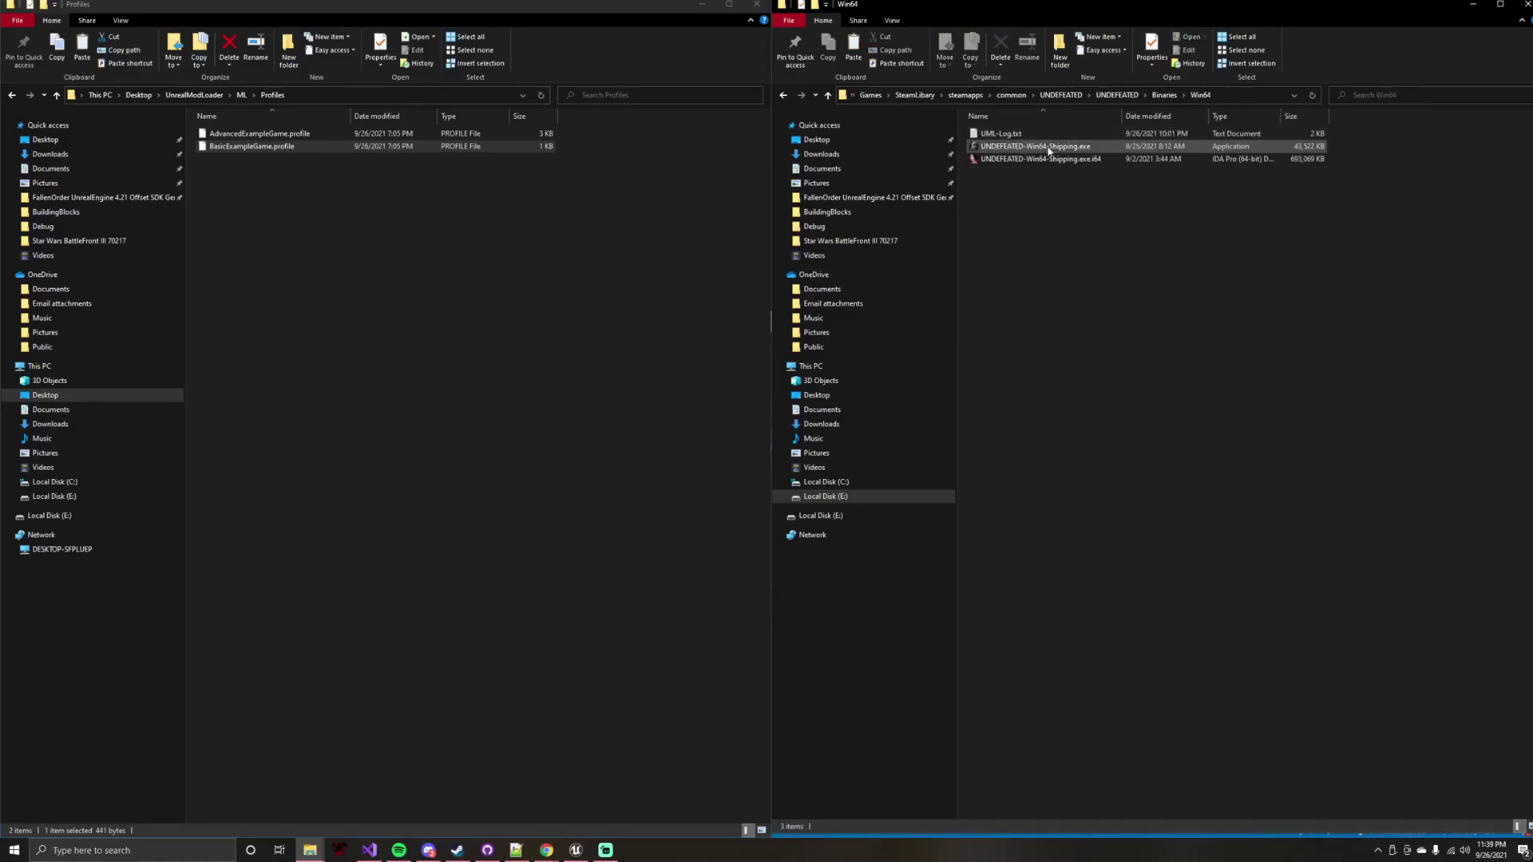
pyautogui.click(1011, 148)
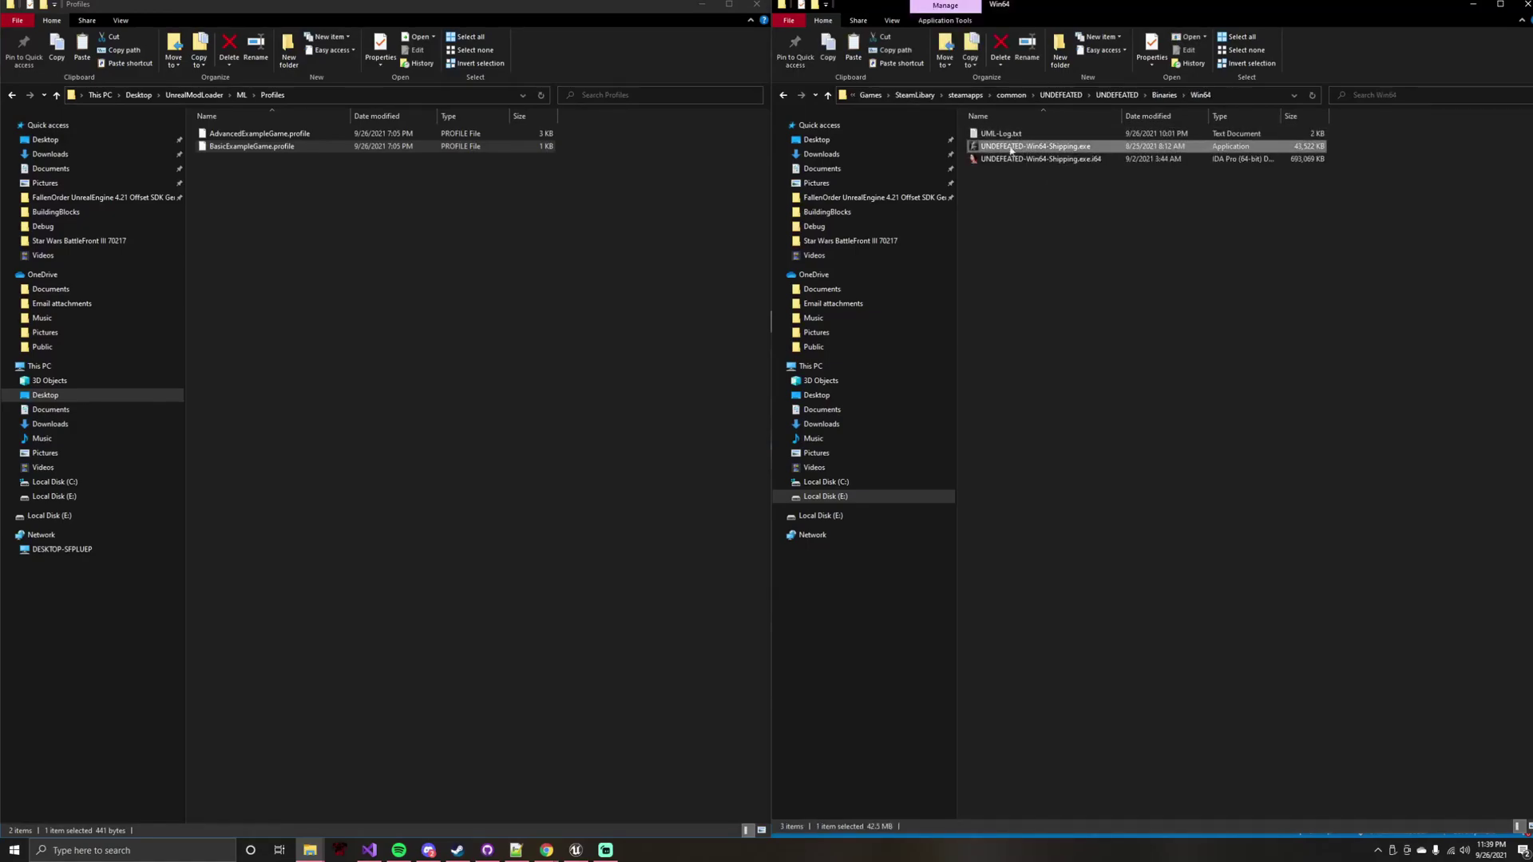
pyautogui.rightClick(1054, 154)
pyautogui.click(1087, 490)
pyautogui.hotkey('ctrl', 'c')
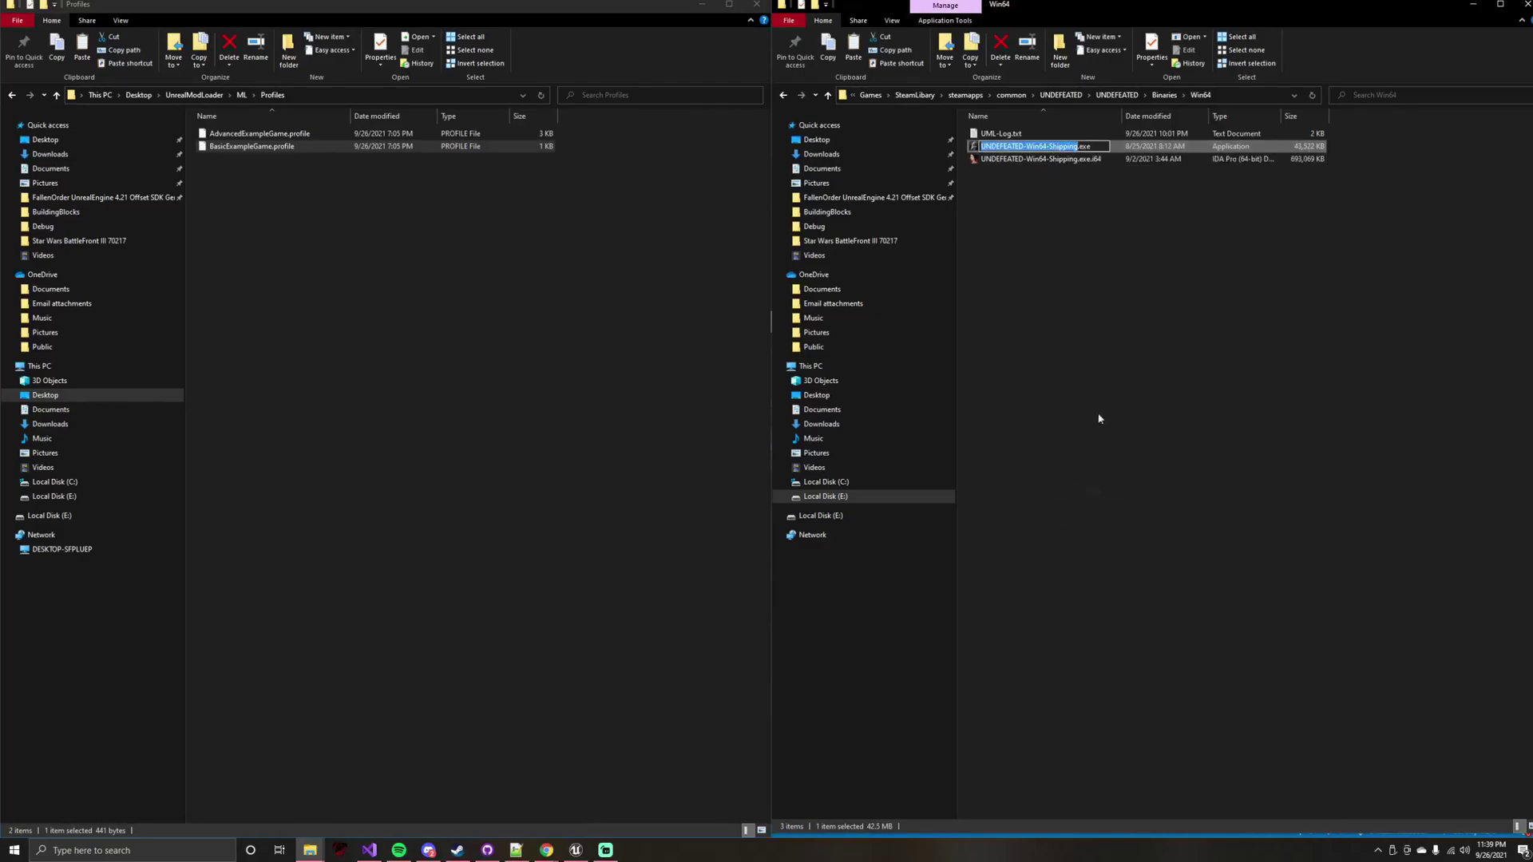
pyautogui.click(1081, 173)
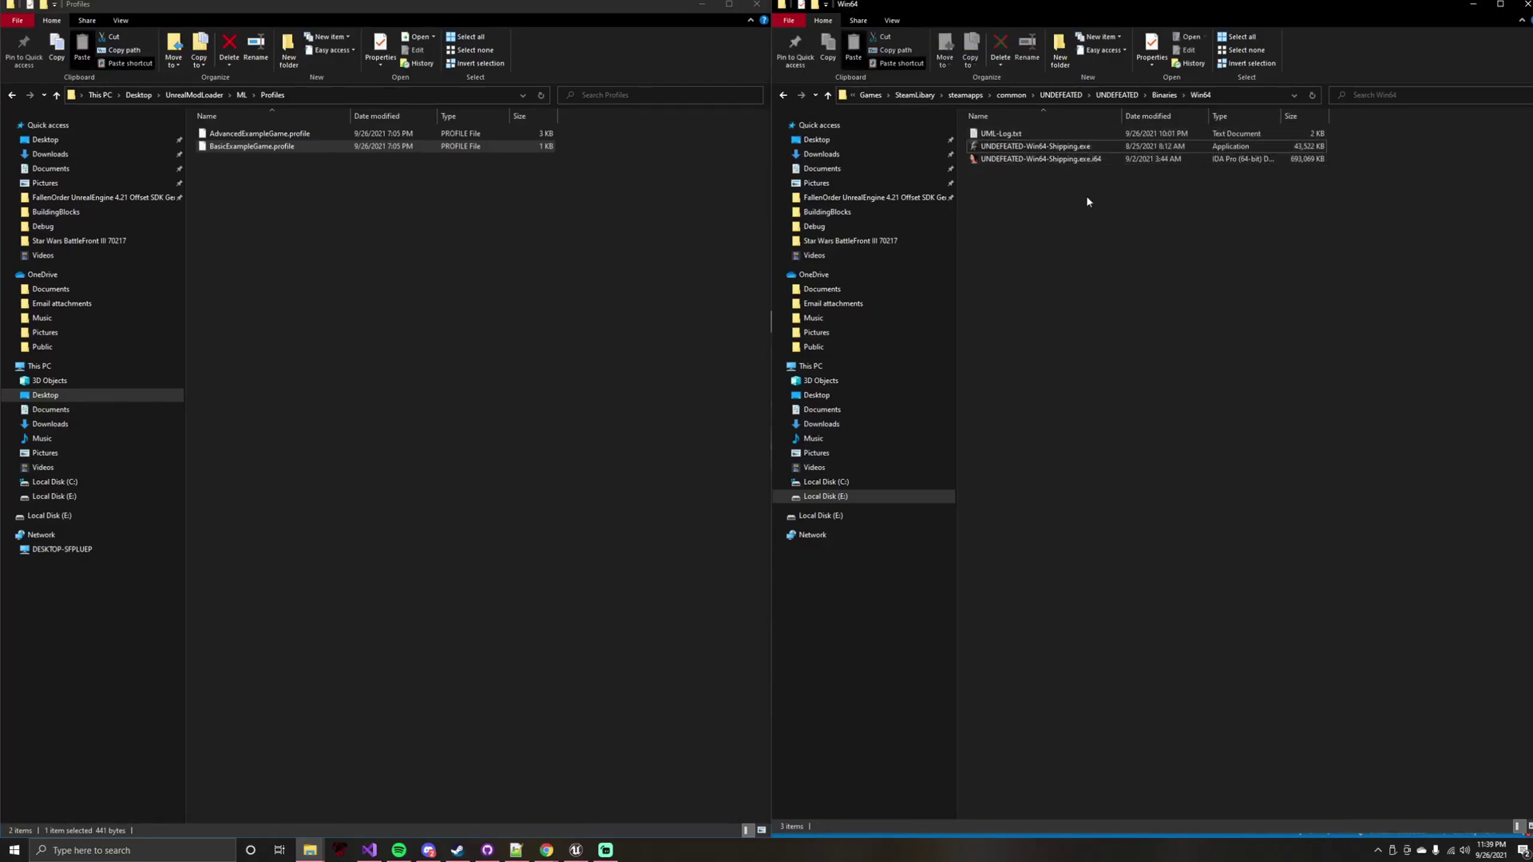
# - Rename BasicExampleGame.profile to UNDEFEATED-Win64-Shipping.profile by pasting the copied name
pyautogui.rightClick(414, 147)
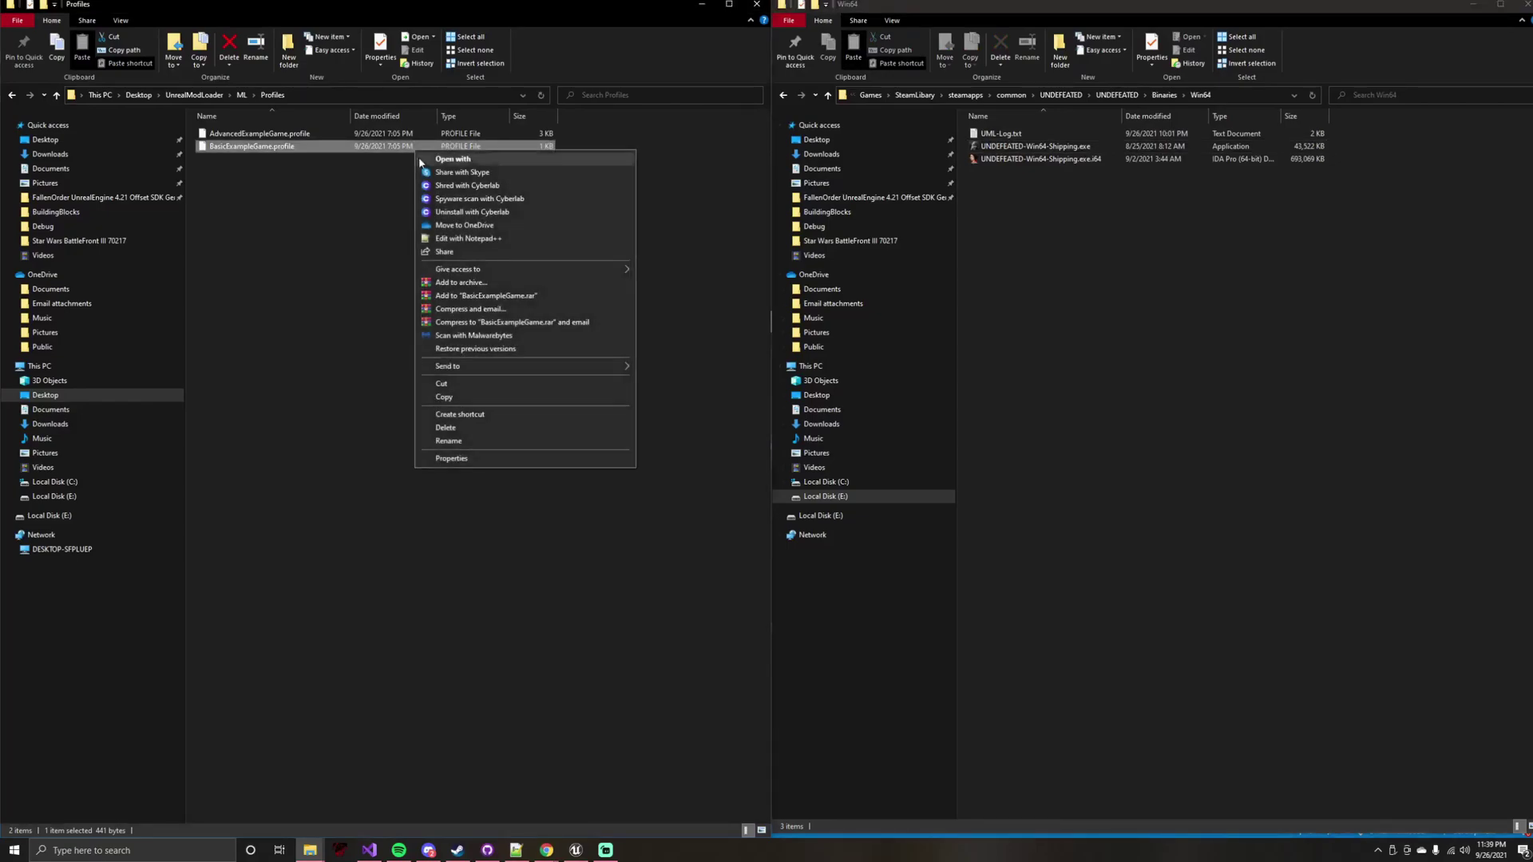
pyautogui.click(484, 443)
pyautogui.hotkey('ctrl', 'v')
pyautogui.press('Return')
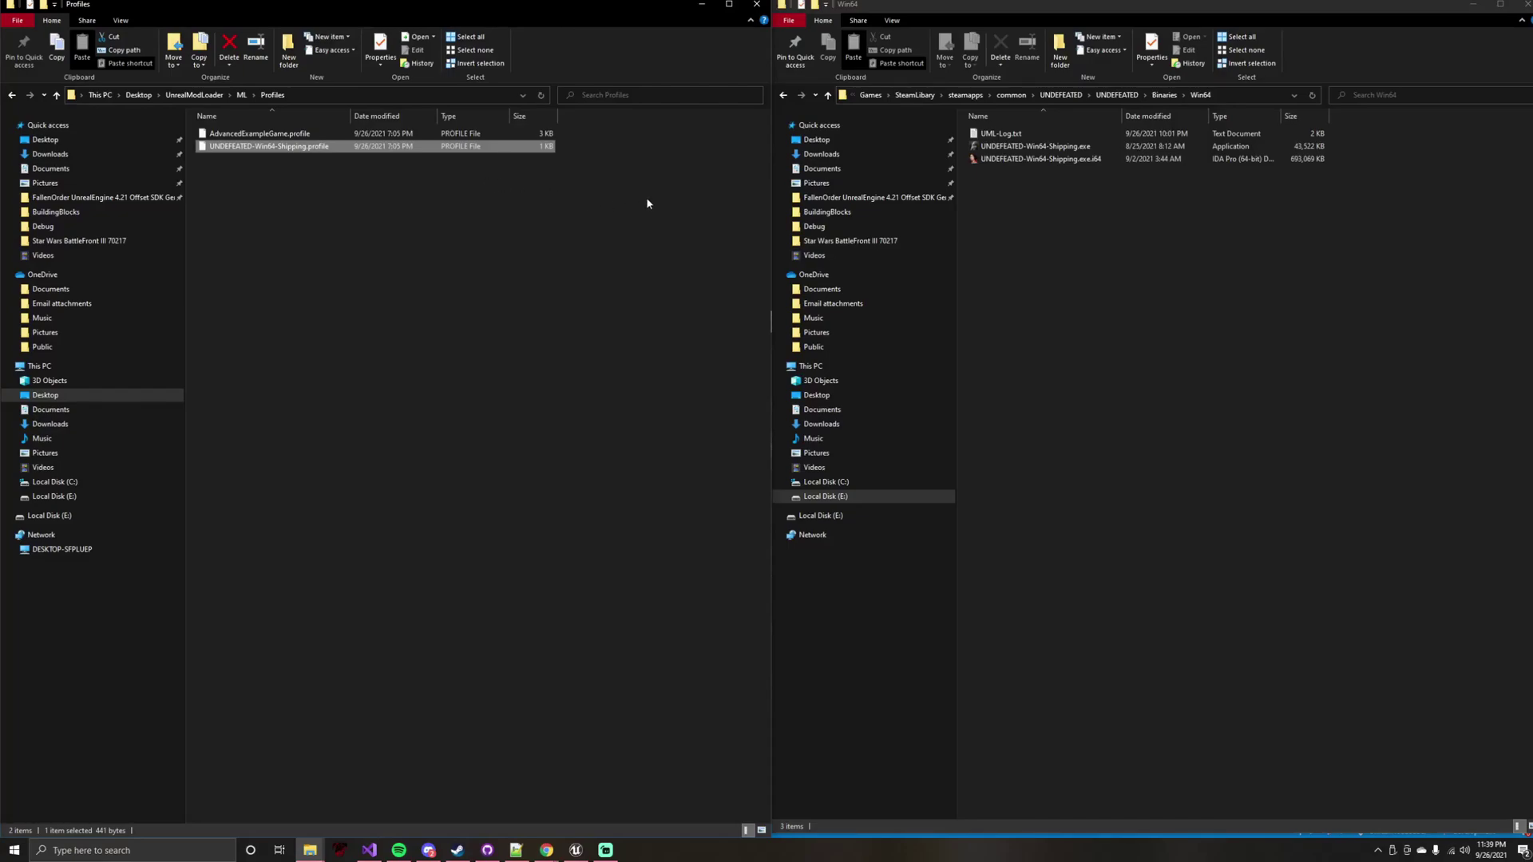
pyautogui.click(1243, 310)
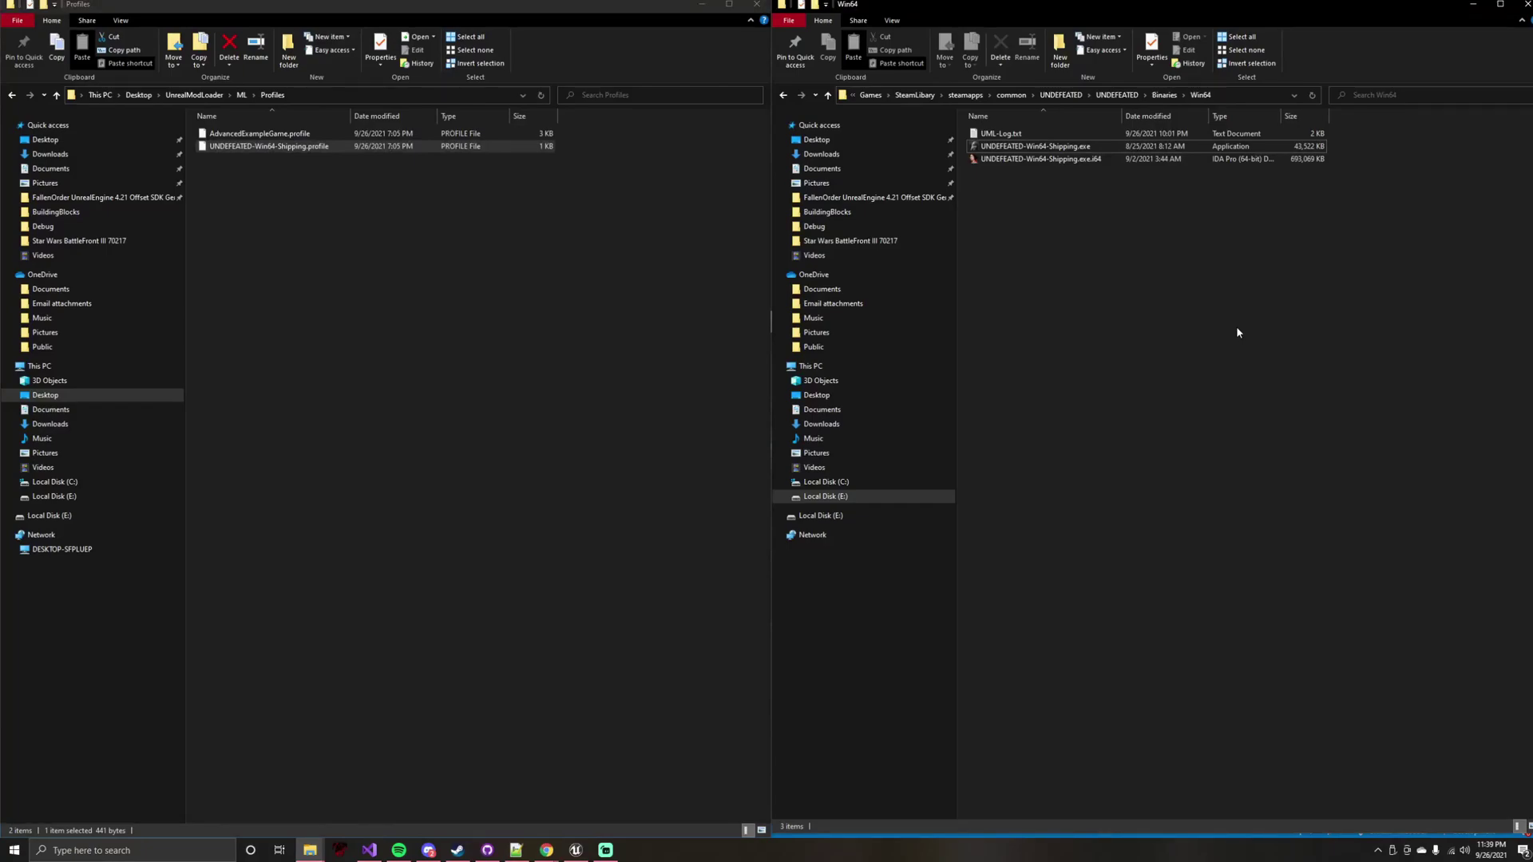
# - Check UNDEFEATED-Win64-Shipping.exe Properties Details for file version 4.18.3.0
pyautogui.rightClick(1068, 149)
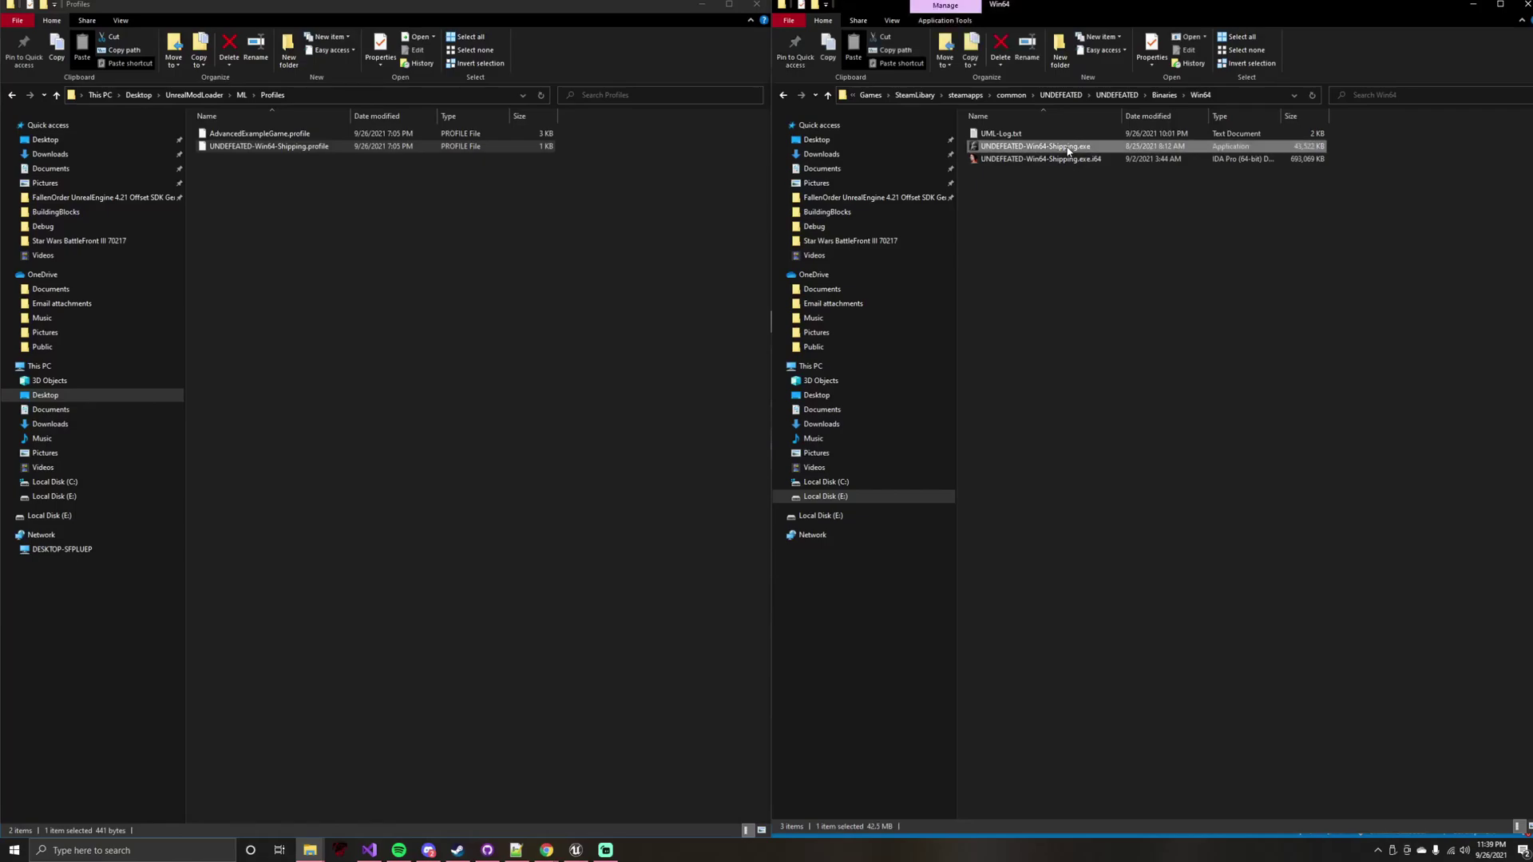
pyautogui.click(1137, 492)
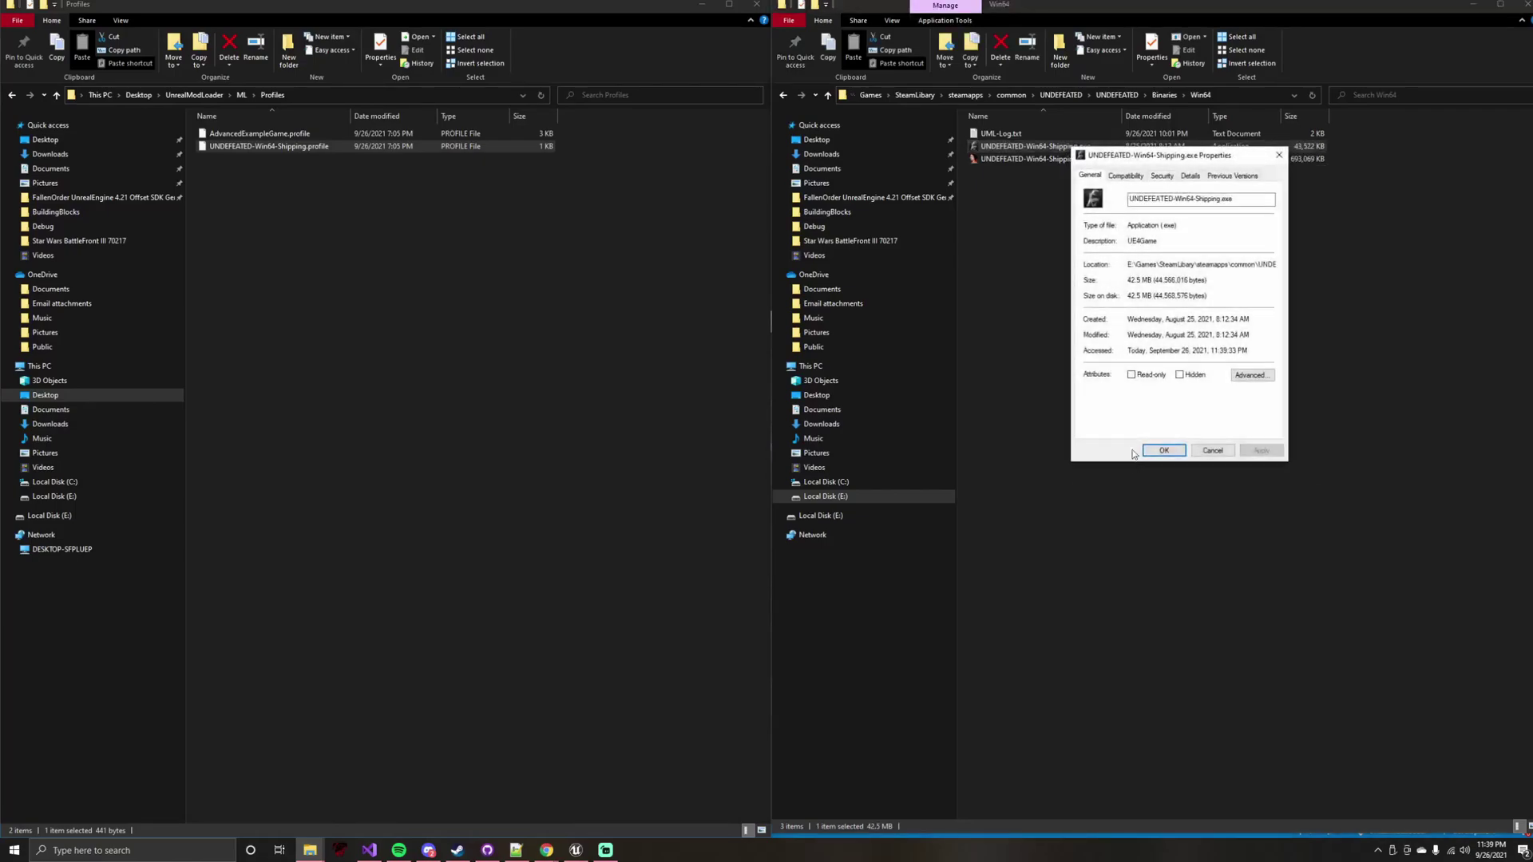
pyautogui.click(1189, 177)
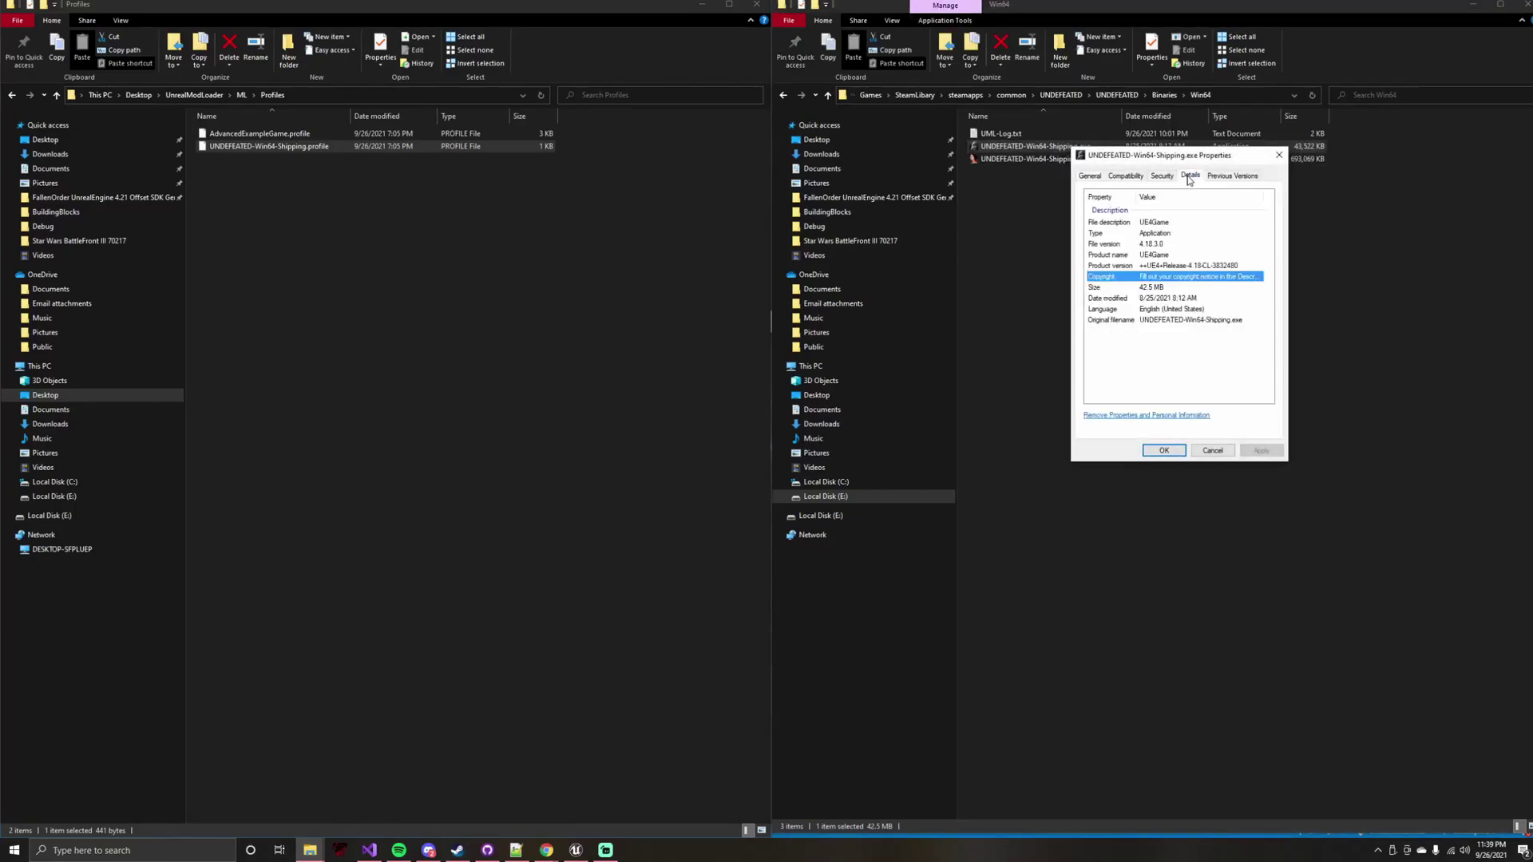
pyautogui.click(1171, 245)
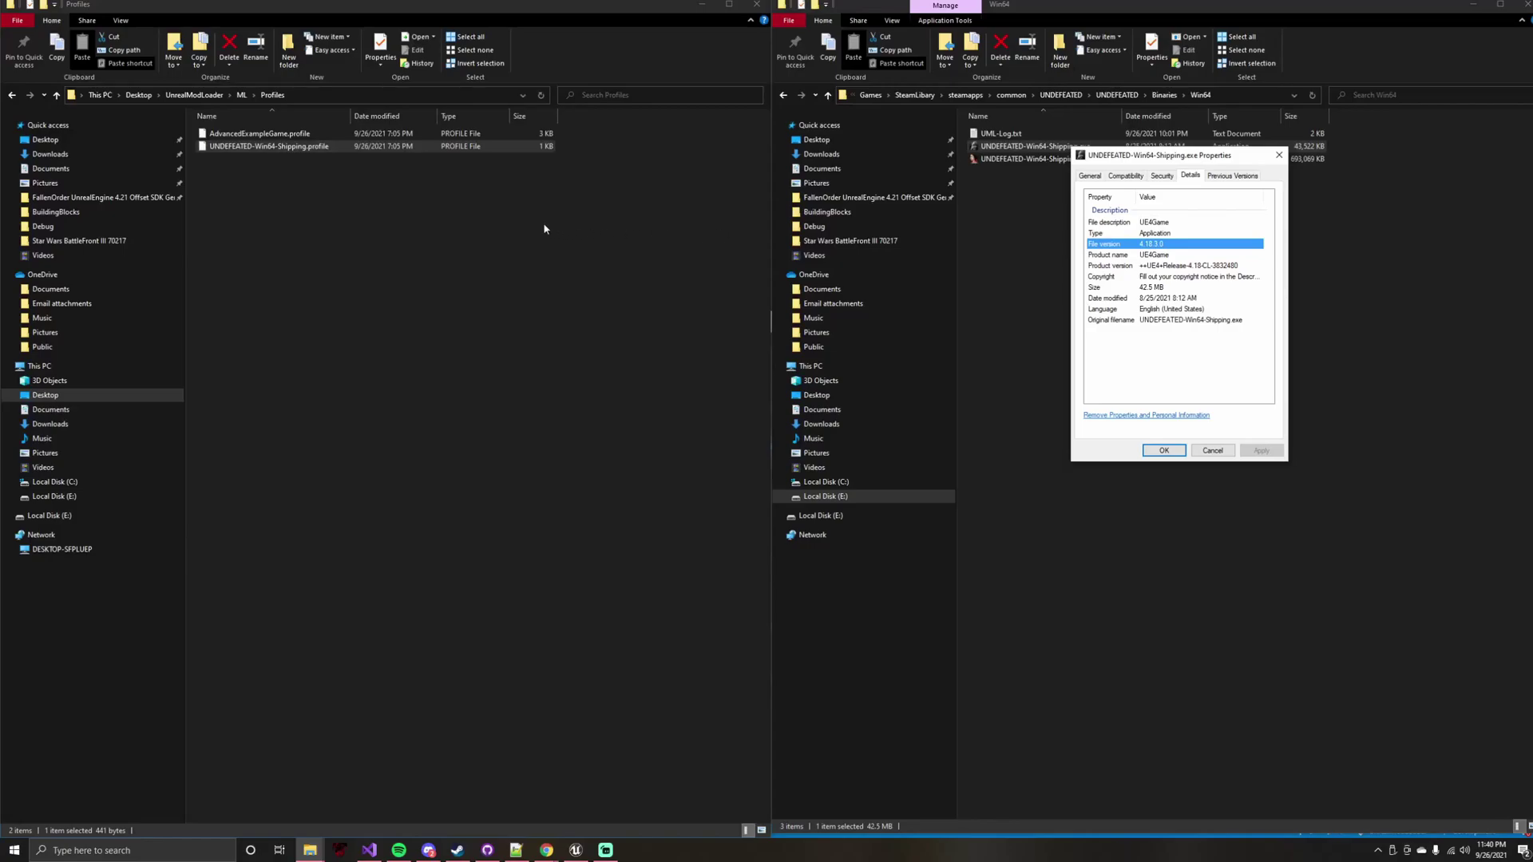
# - Open the renamed profile in Notepad++, declining the missing BasicExampleGame.profile, and arrange the windows
pyautogui.rightClick(387, 147)
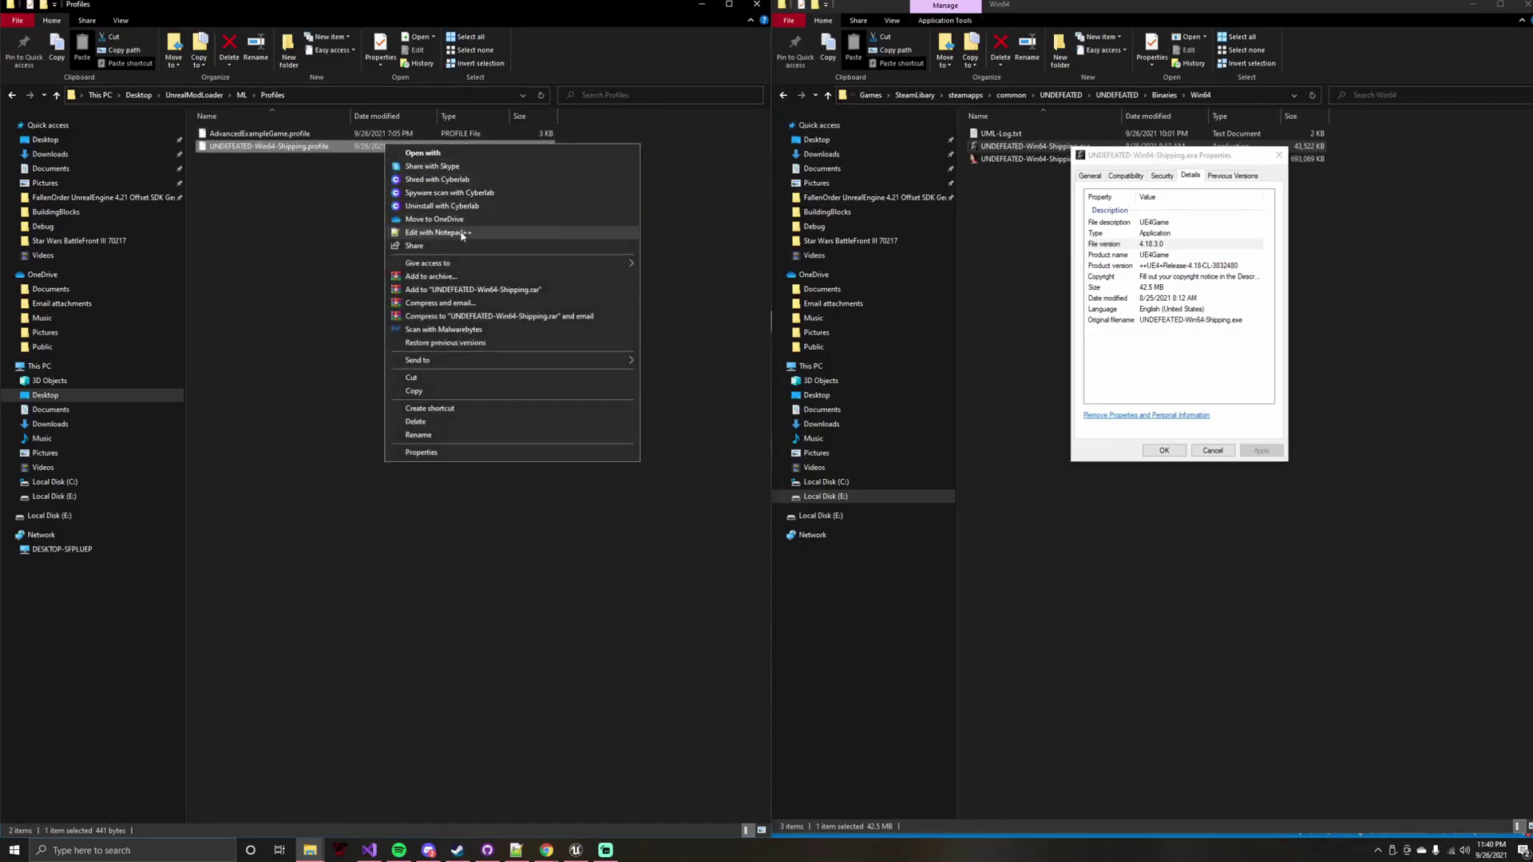
pyautogui.click(461, 235)
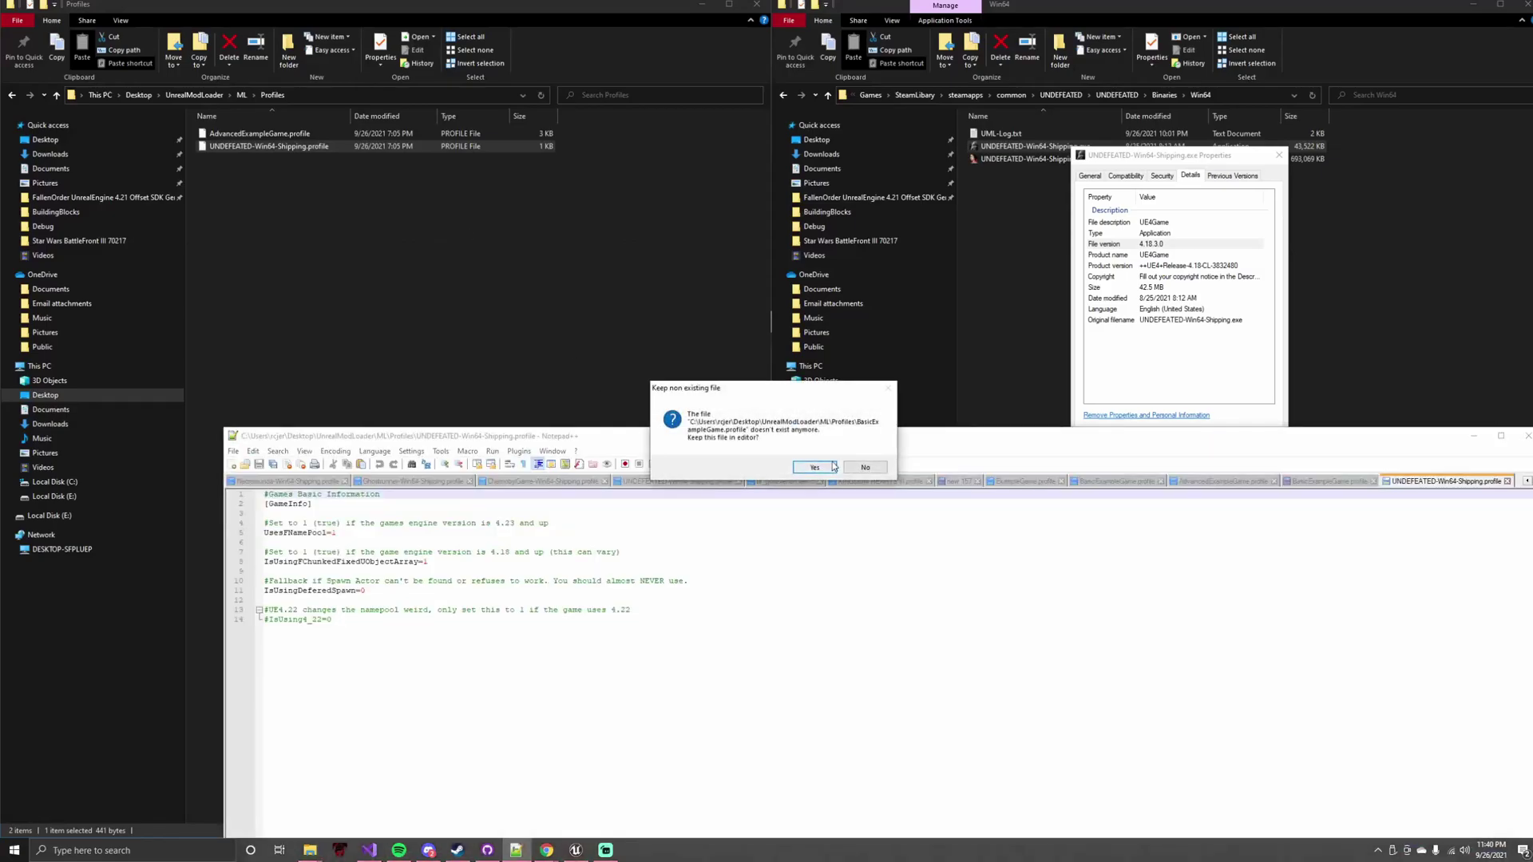
pyautogui.click(865, 468)
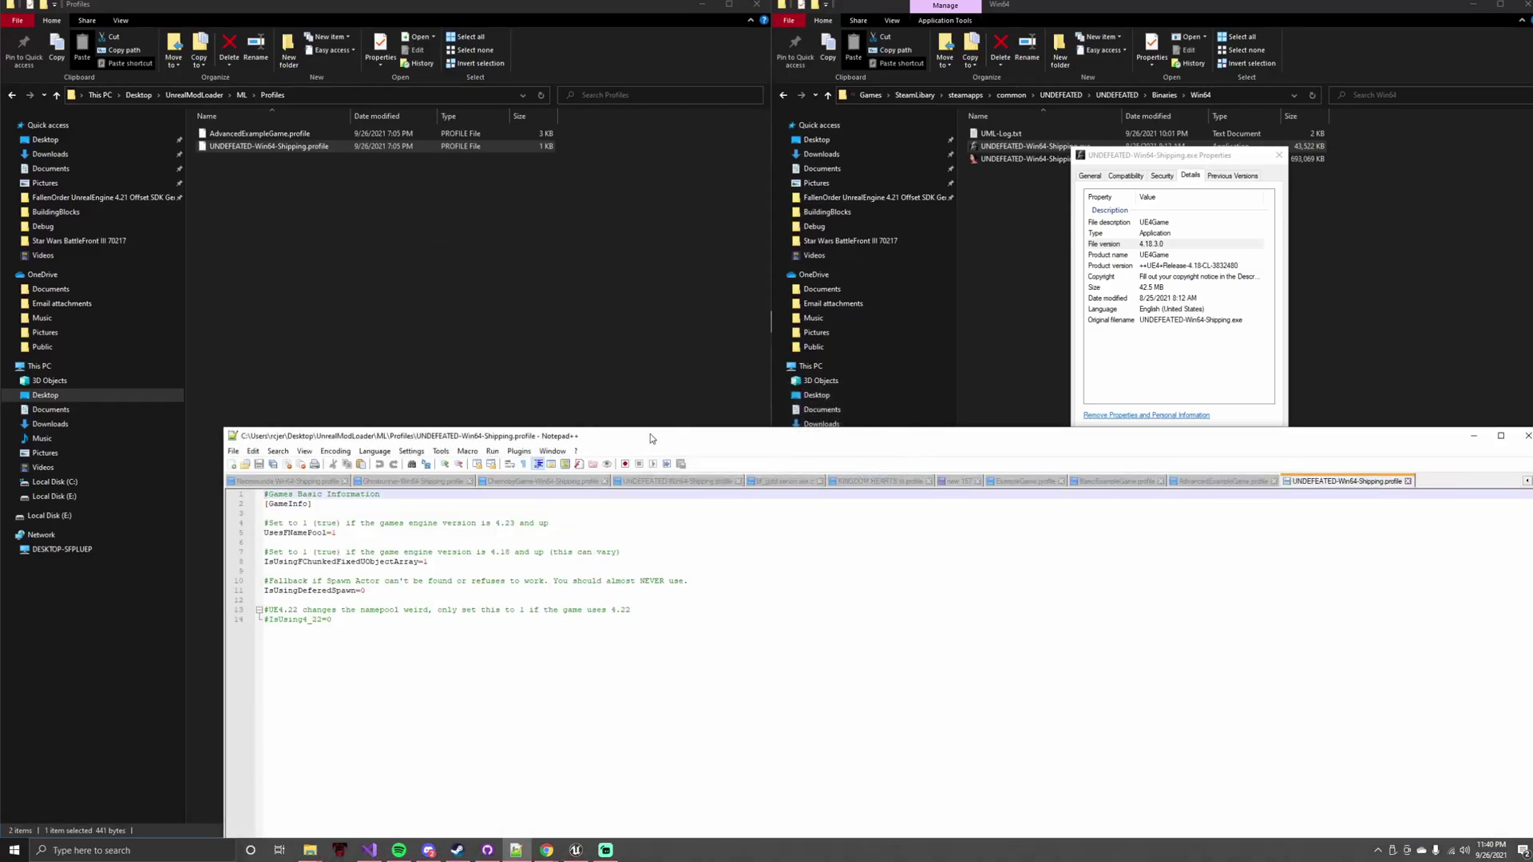
pyautogui.moveTo(650, 438); pyautogui.dragTo(528, 316)
pyautogui.moveTo(1186, 158); pyautogui.dragTo(1075, 79)
pyautogui.moveTo(608, 320); pyautogui.dragTo(771, 421)
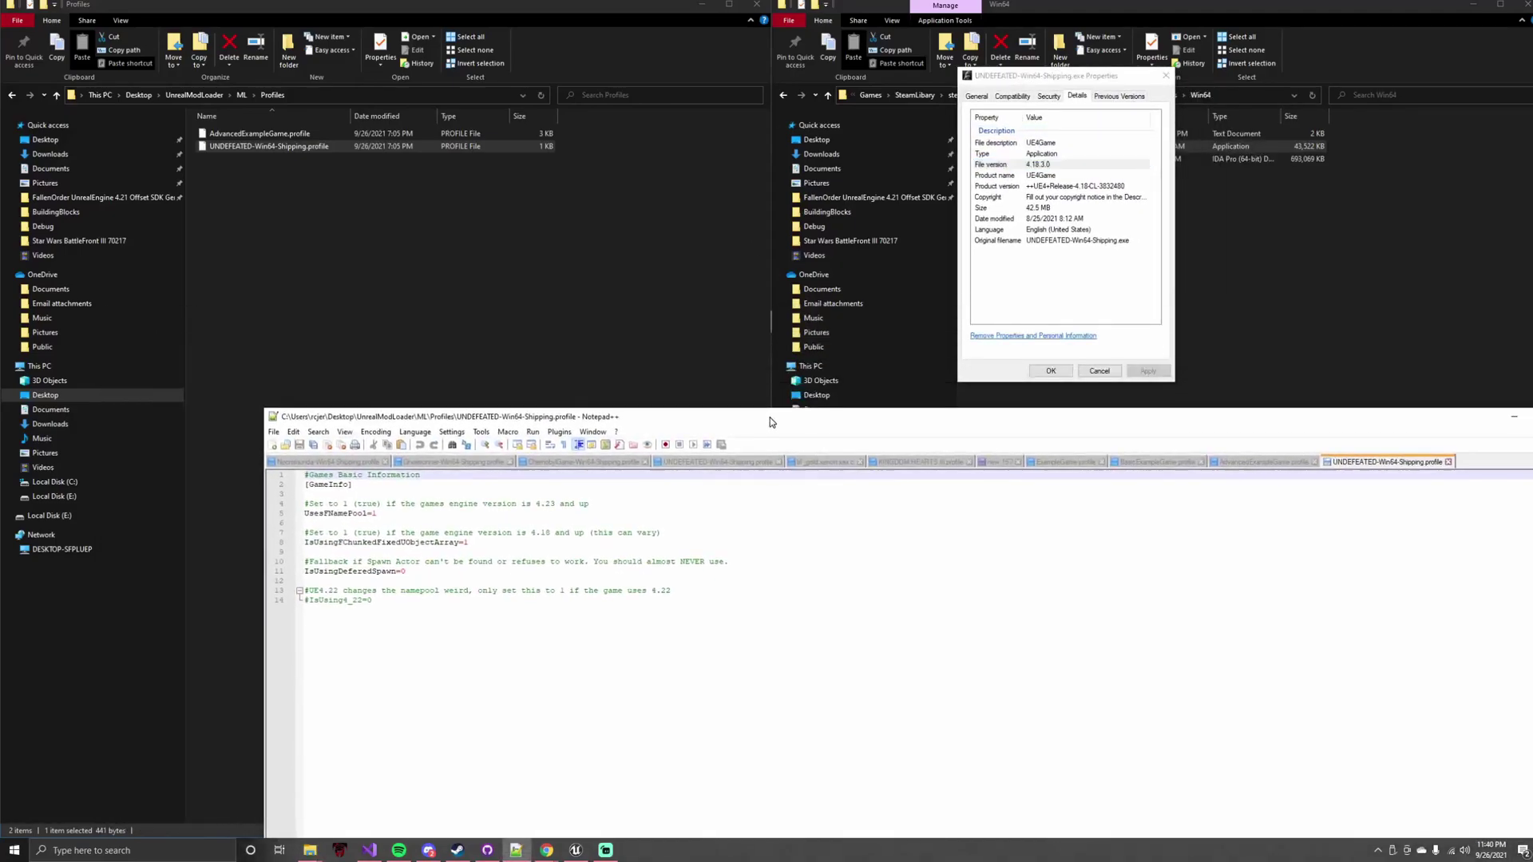
# - Change line 7's engine-version comment from 4.16 to 4.18 and save the profile
pyautogui.click(545, 533)
pyautogui.press('Delete')
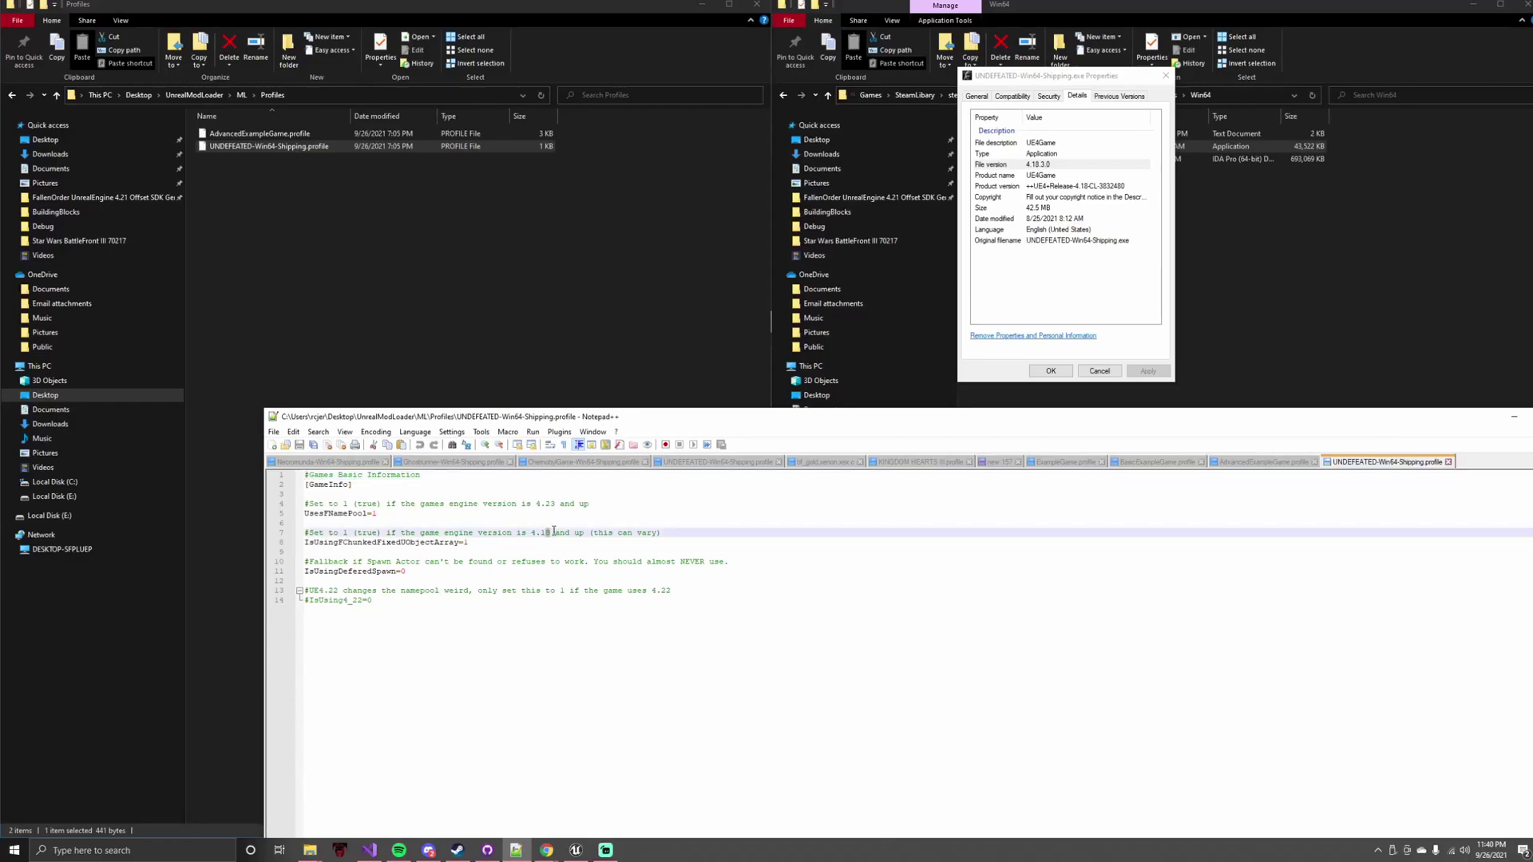
pyautogui.write('8')
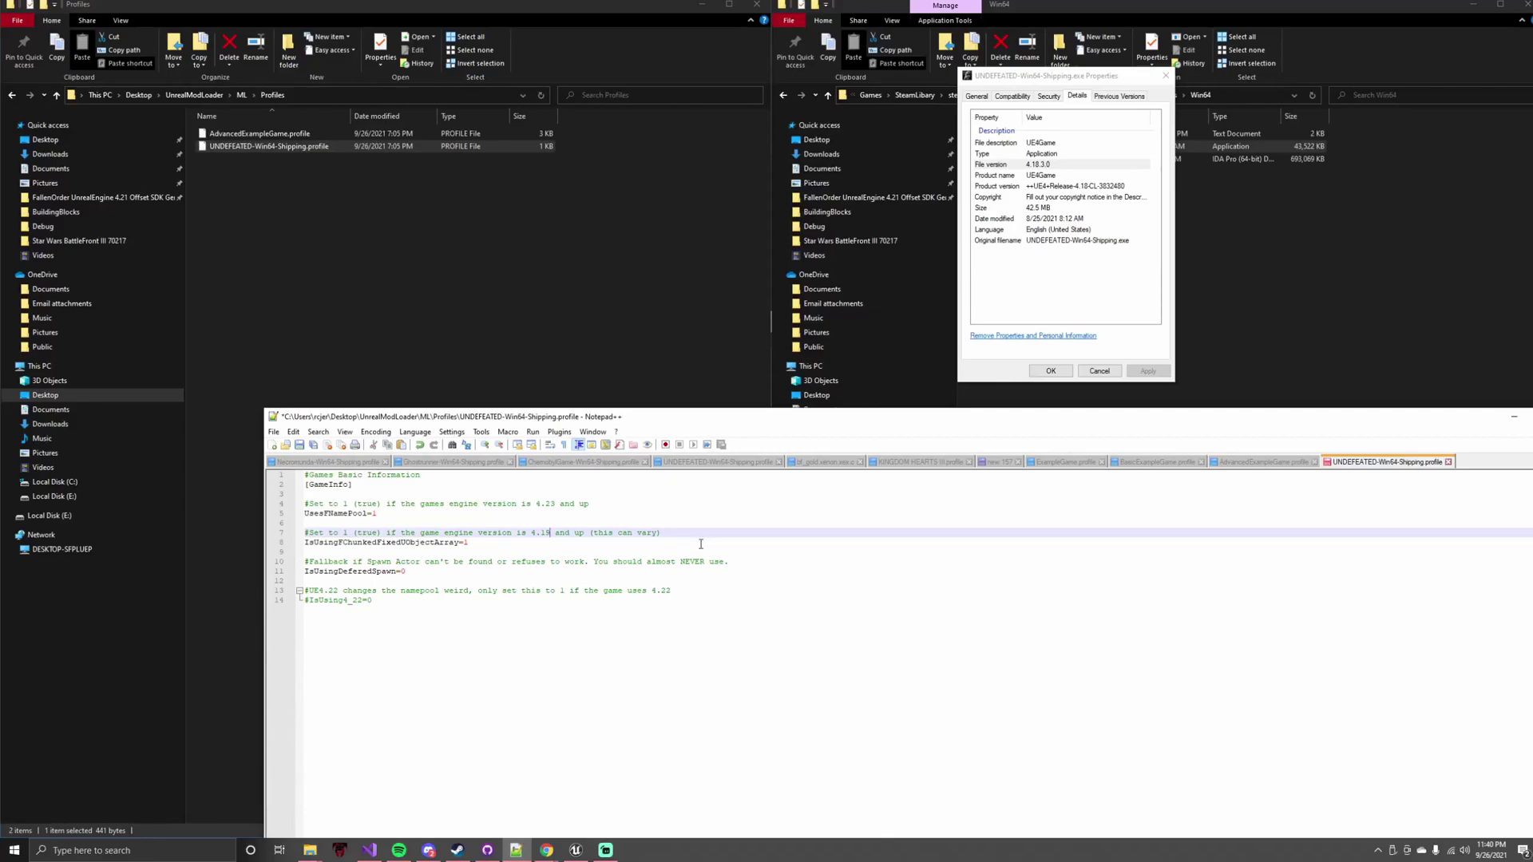
pyautogui.click(300, 444)
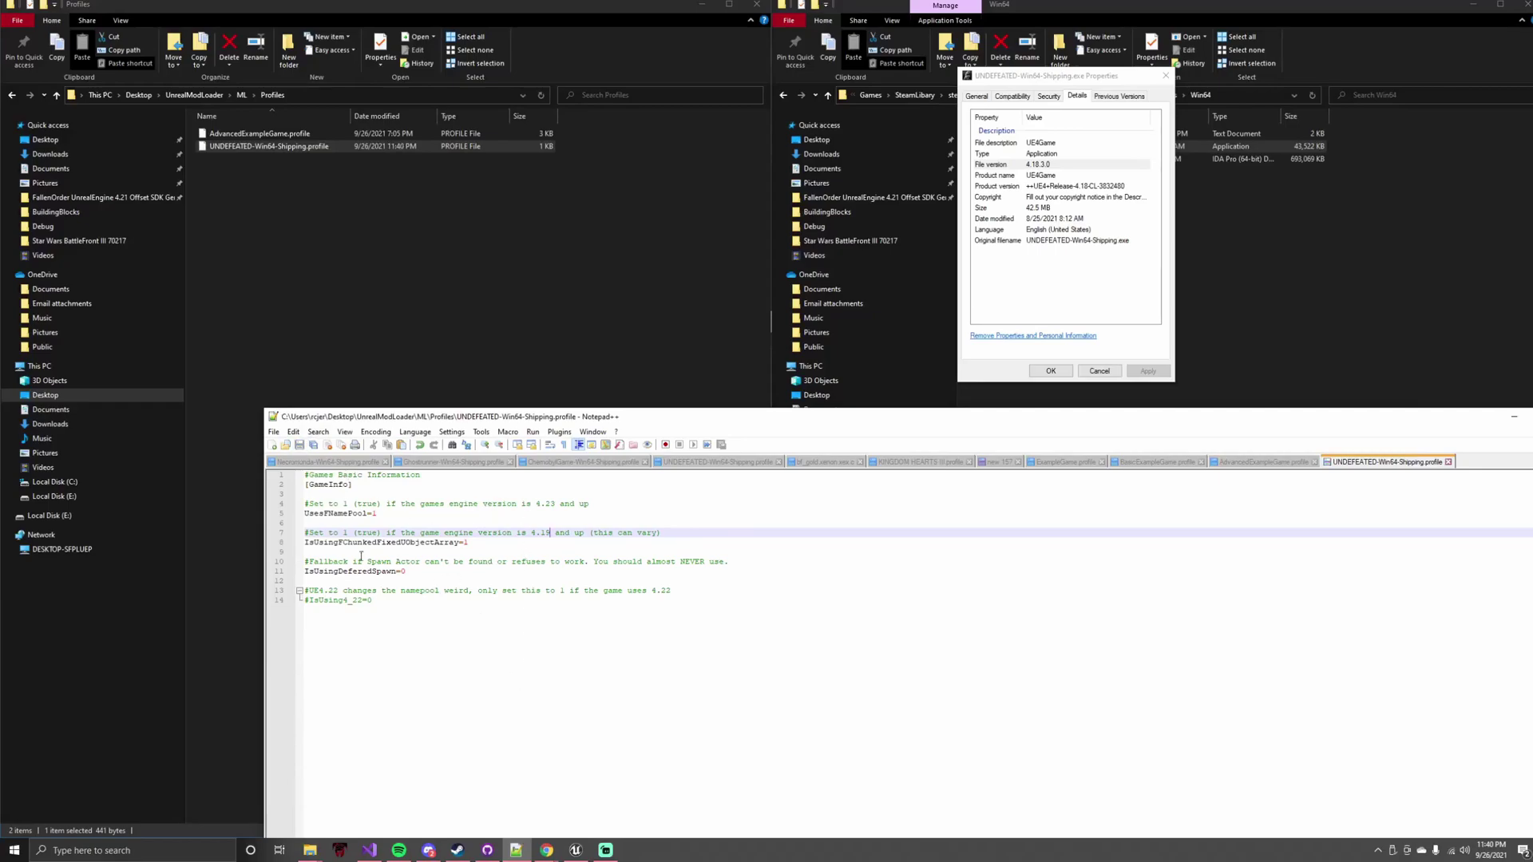
pyautogui.moveTo(330, 483); pyautogui.dragTo(479, 632)
# - Set UsesFNamePool on line 5 to 0
pyautogui.click(479, 632)
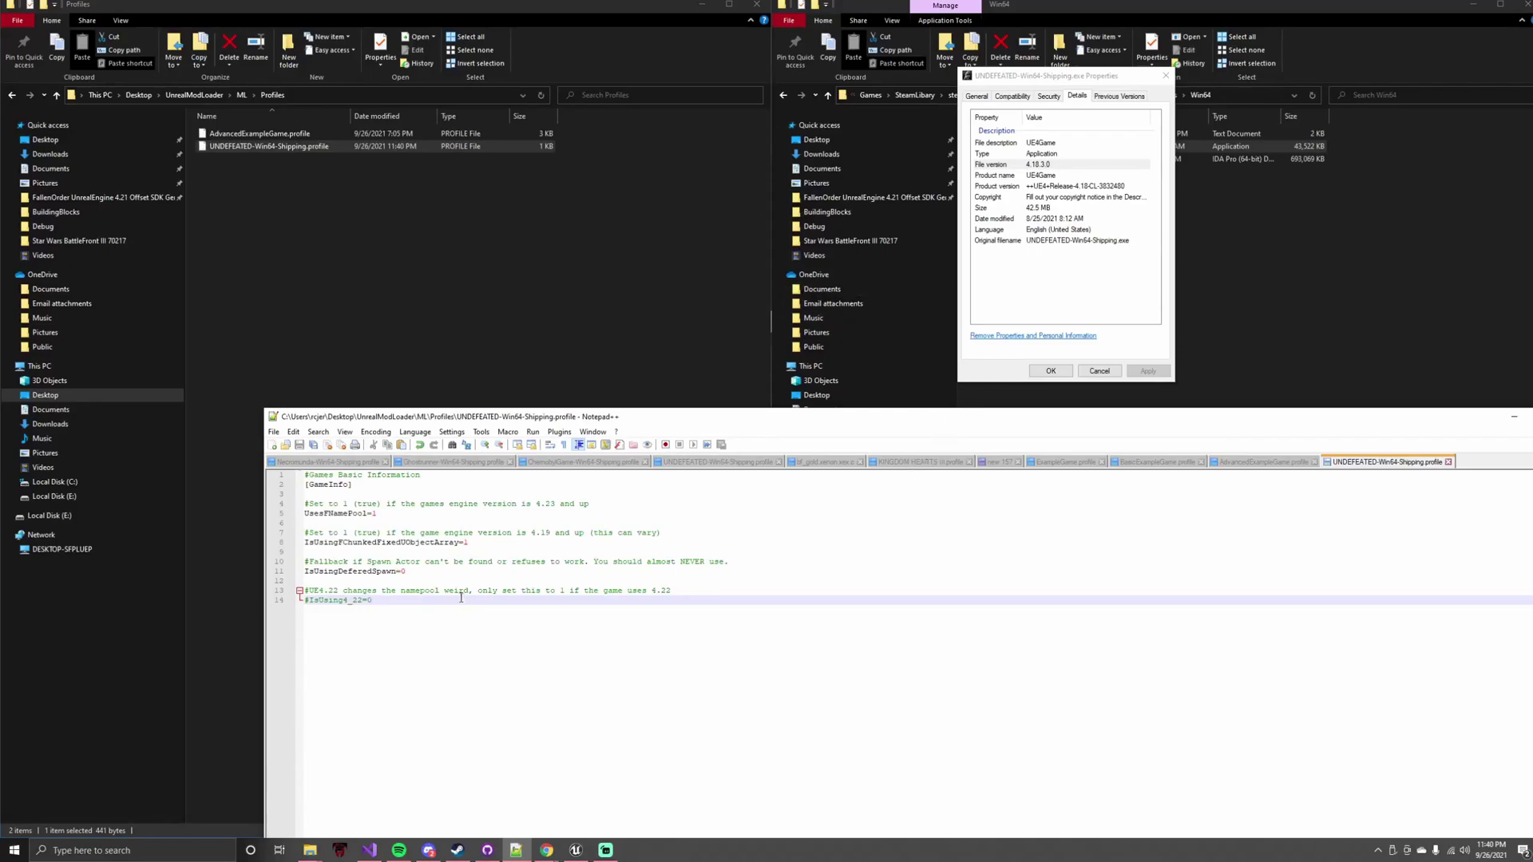
pyautogui.click(328, 512)
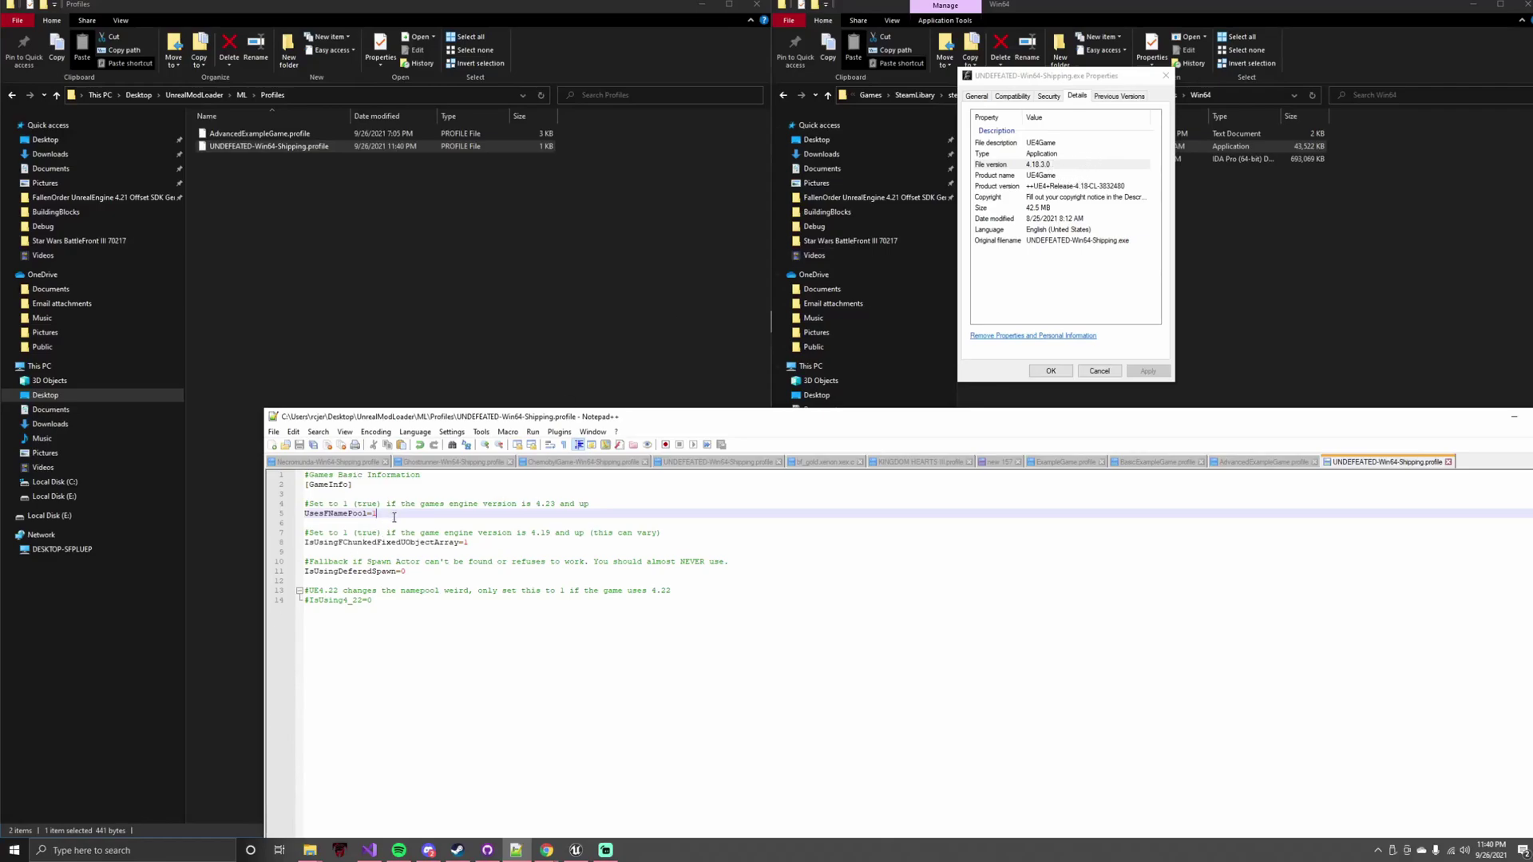
pyautogui.press('BackSpace')
pyautogui.write('0')
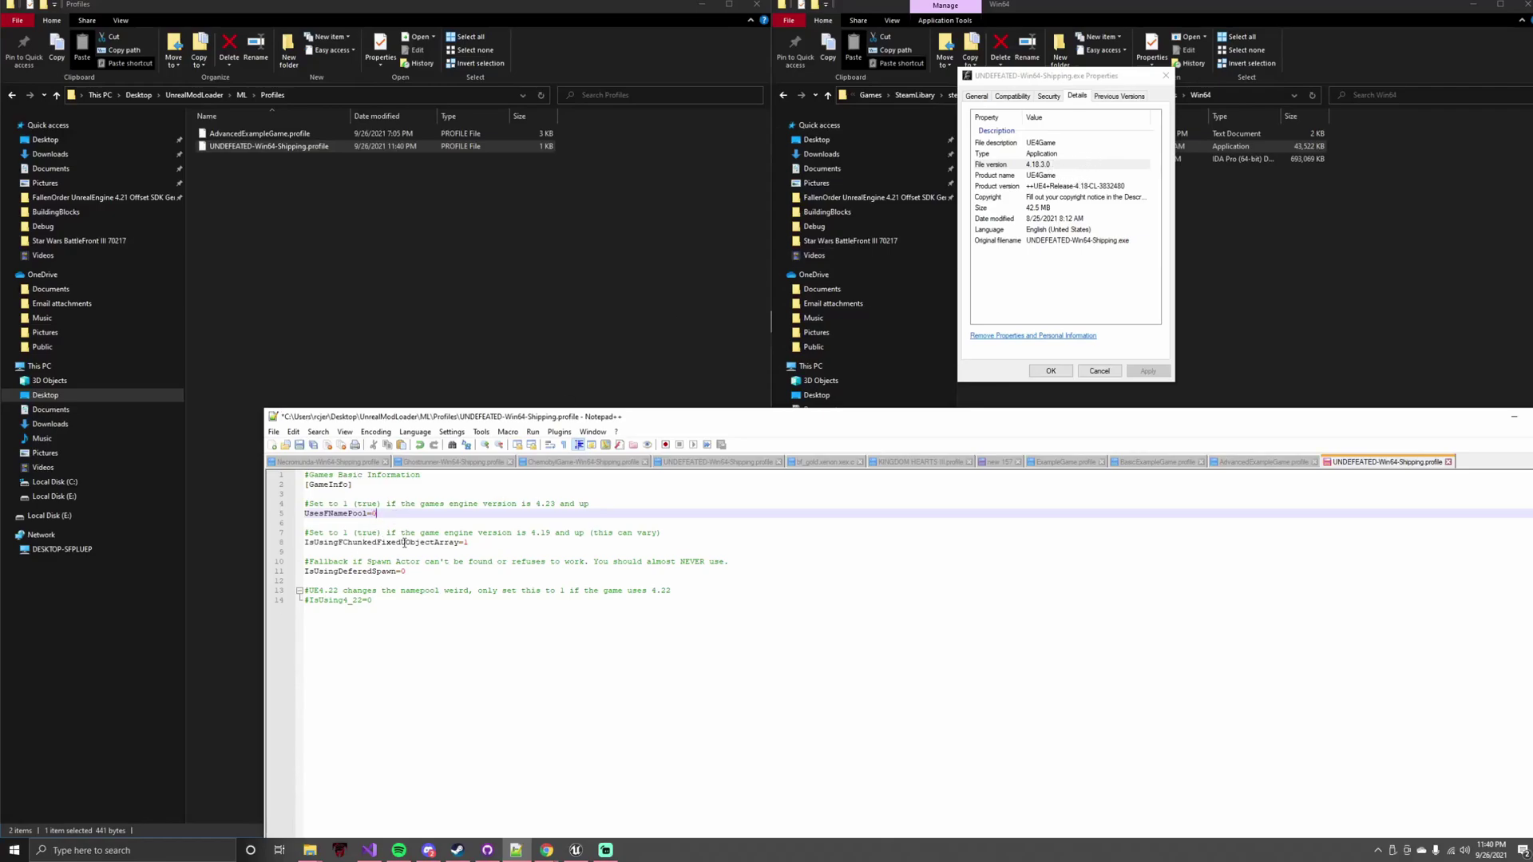
pyautogui.moveTo(391, 514); pyautogui.dragTo(293, 499)
pyautogui.click(416, 513)
# - Set IsUsingFChunkedFixedUObjectArray to 0 and review the comments on lines 7, 10 and 11
pyautogui.click(506, 542)
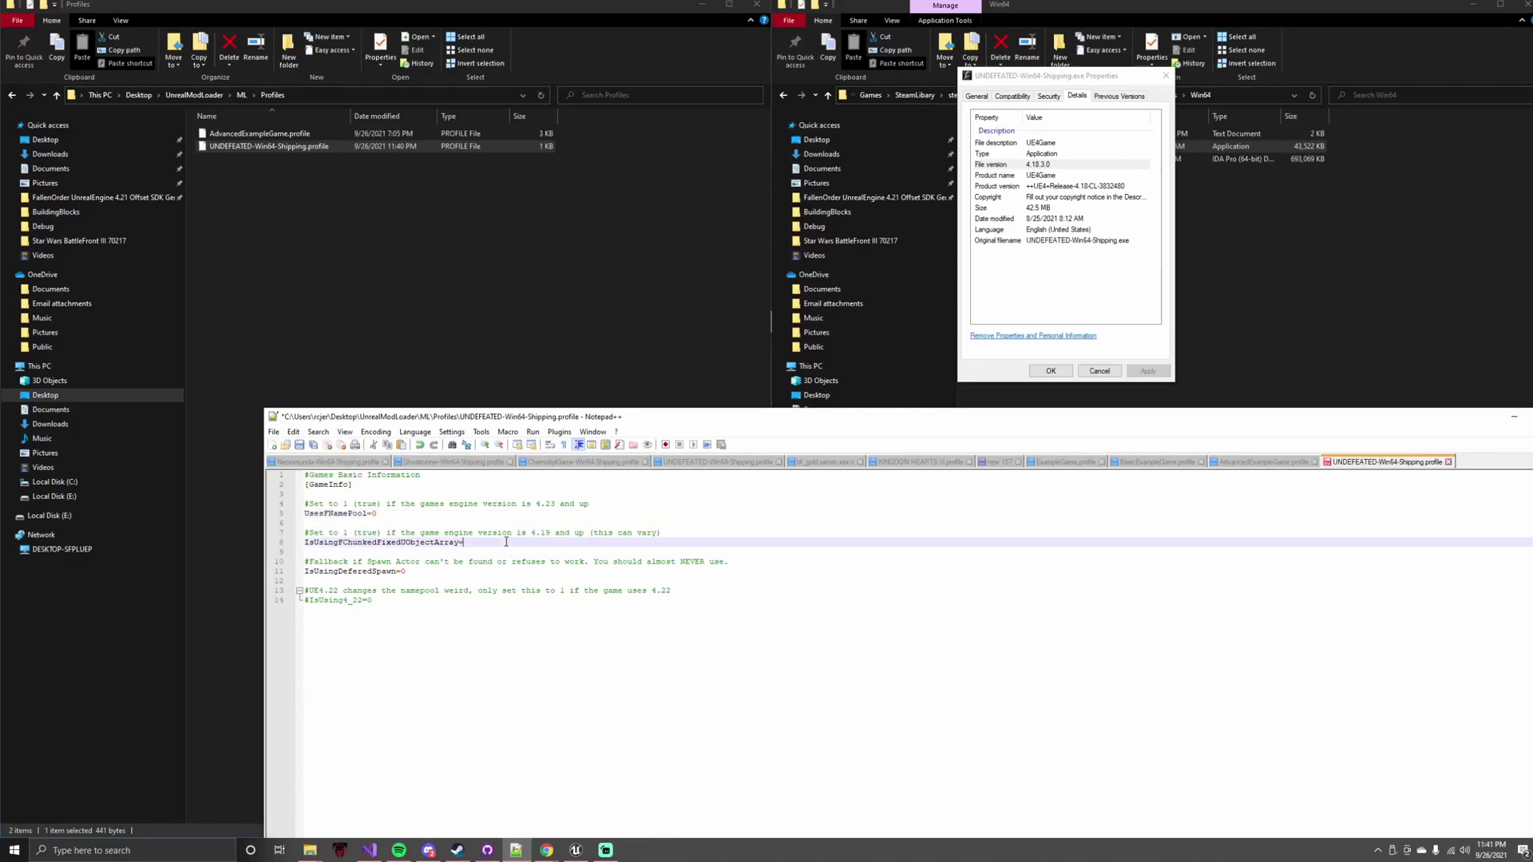
pyautogui.write('0')
pyautogui.moveTo(329, 533); pyautogui.dragTo(662, 531)
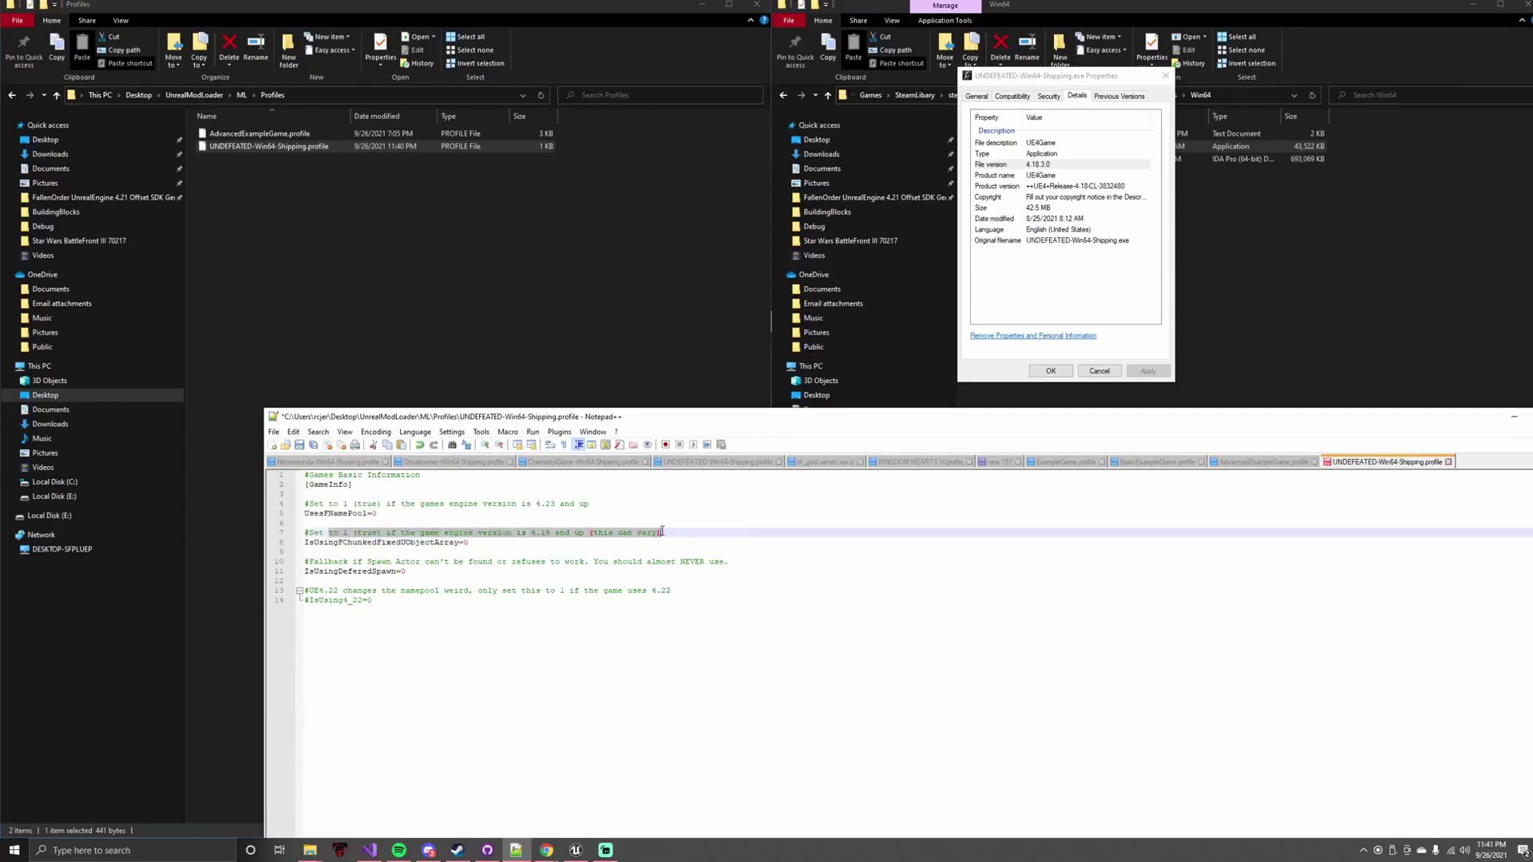
pyautogui.click(315, 562)
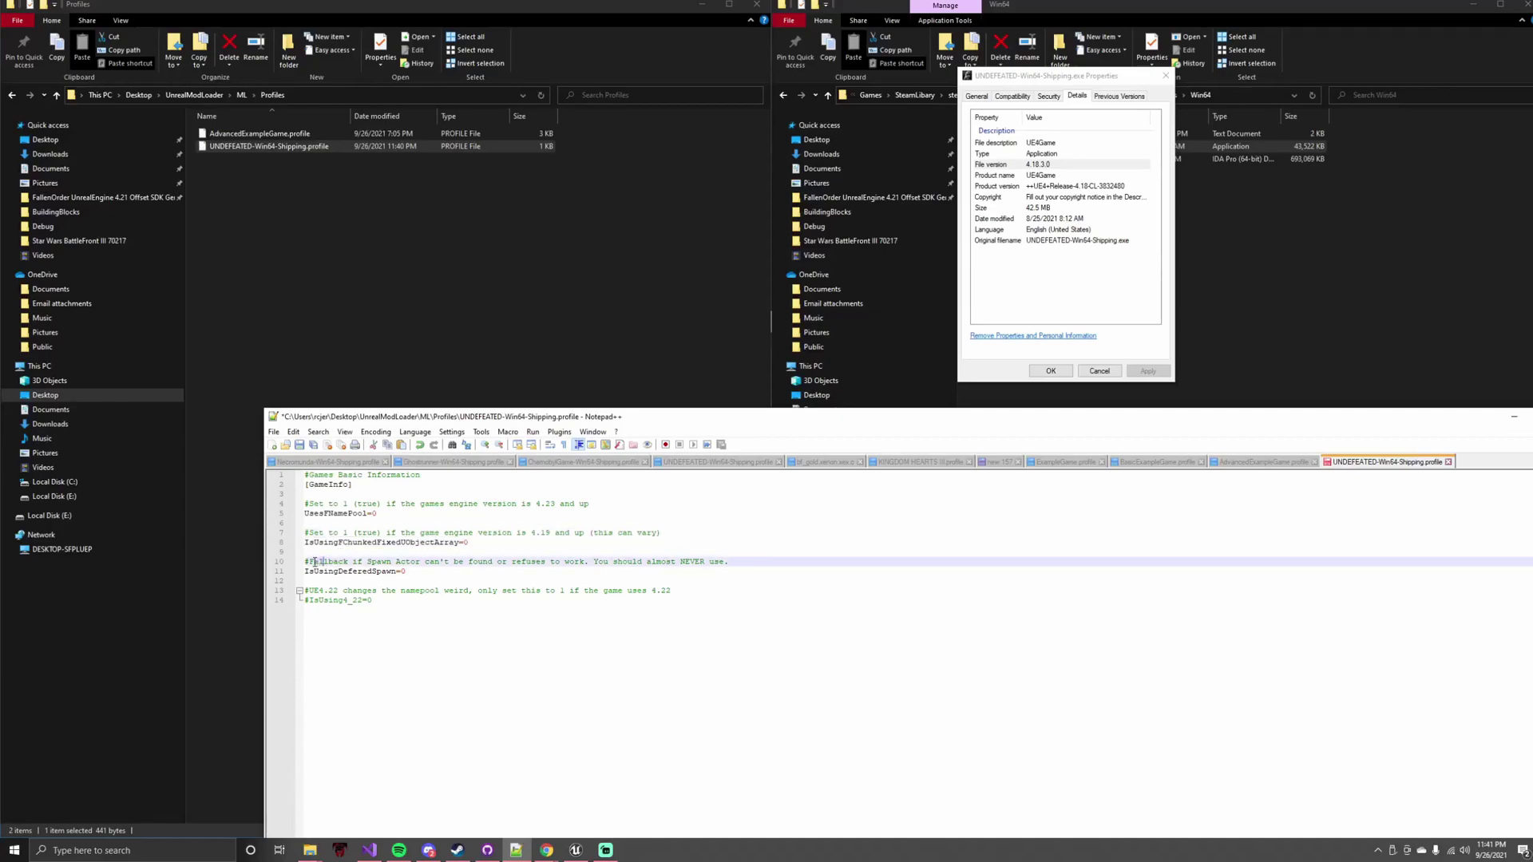
pyautogui.moveTo(315, 562); pyautogui.dragTo(391, 562)
pyautogui.click(417, 569)
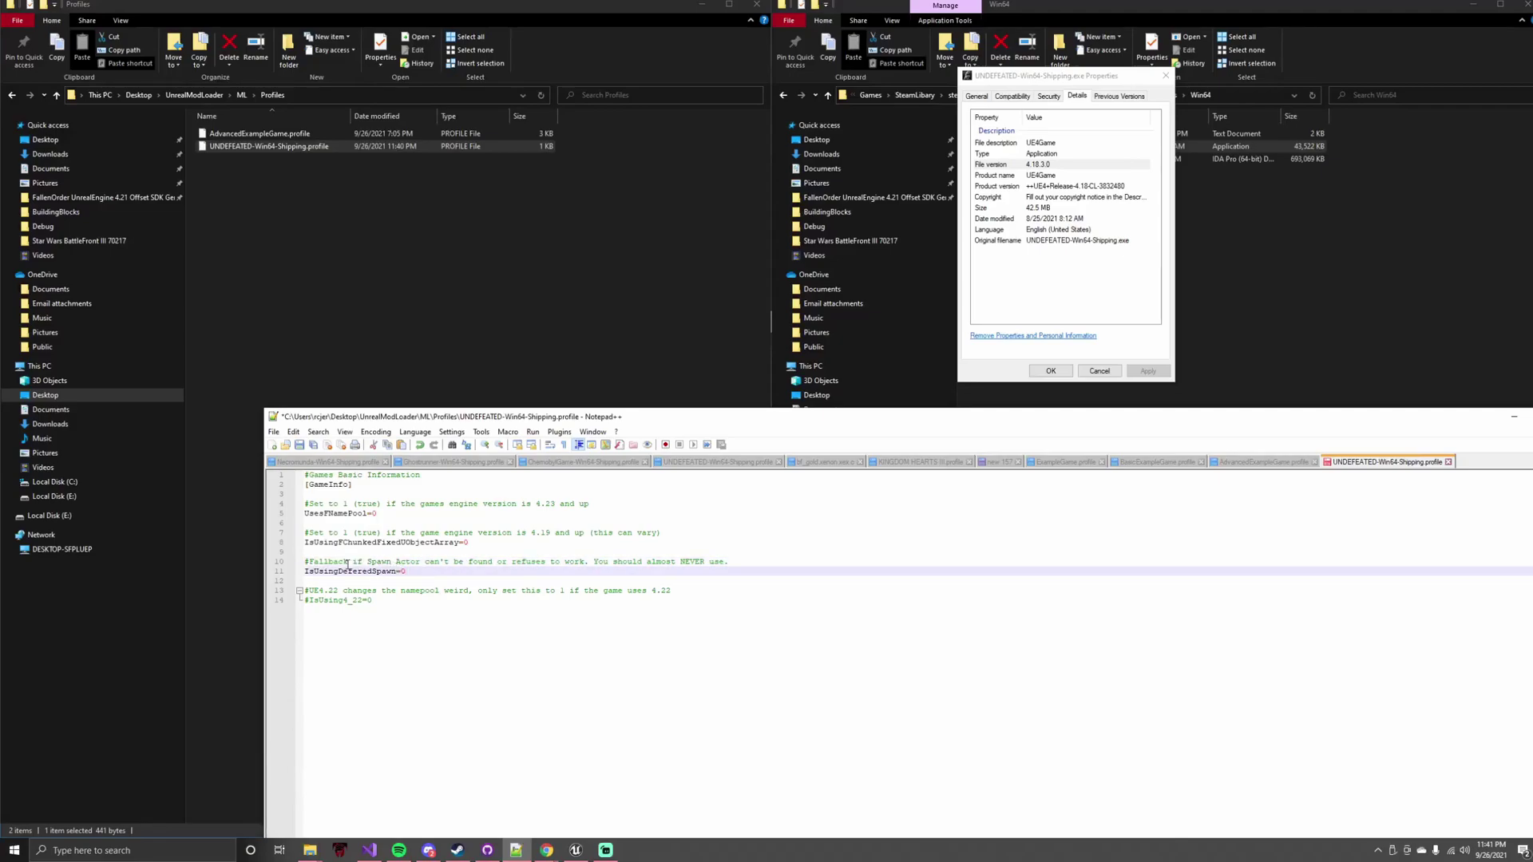
pyautogui.doubleClick(403, 571)
pyautogui.click(438, 569)
# - Review the deferred-spawn and 4.22 namepool lines in the profile
pyautogui.moveTo(407, 572); pyautogui.dragTo(291, 564)
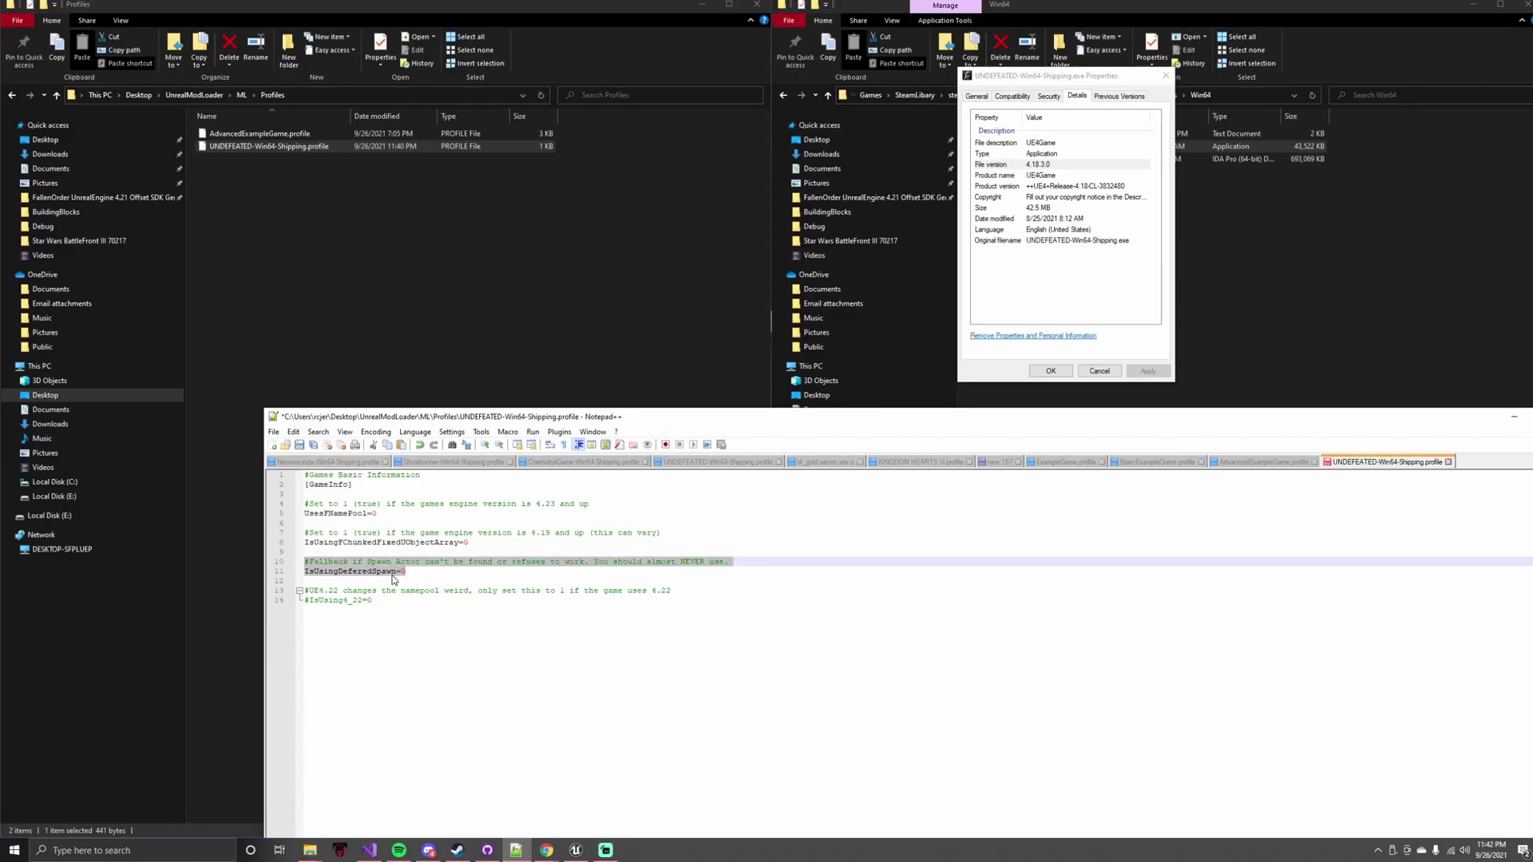
pyautogui.click(403, 601)
pyautogui.moveTo(404, 600); pyautogui.dragTo(298, 591)
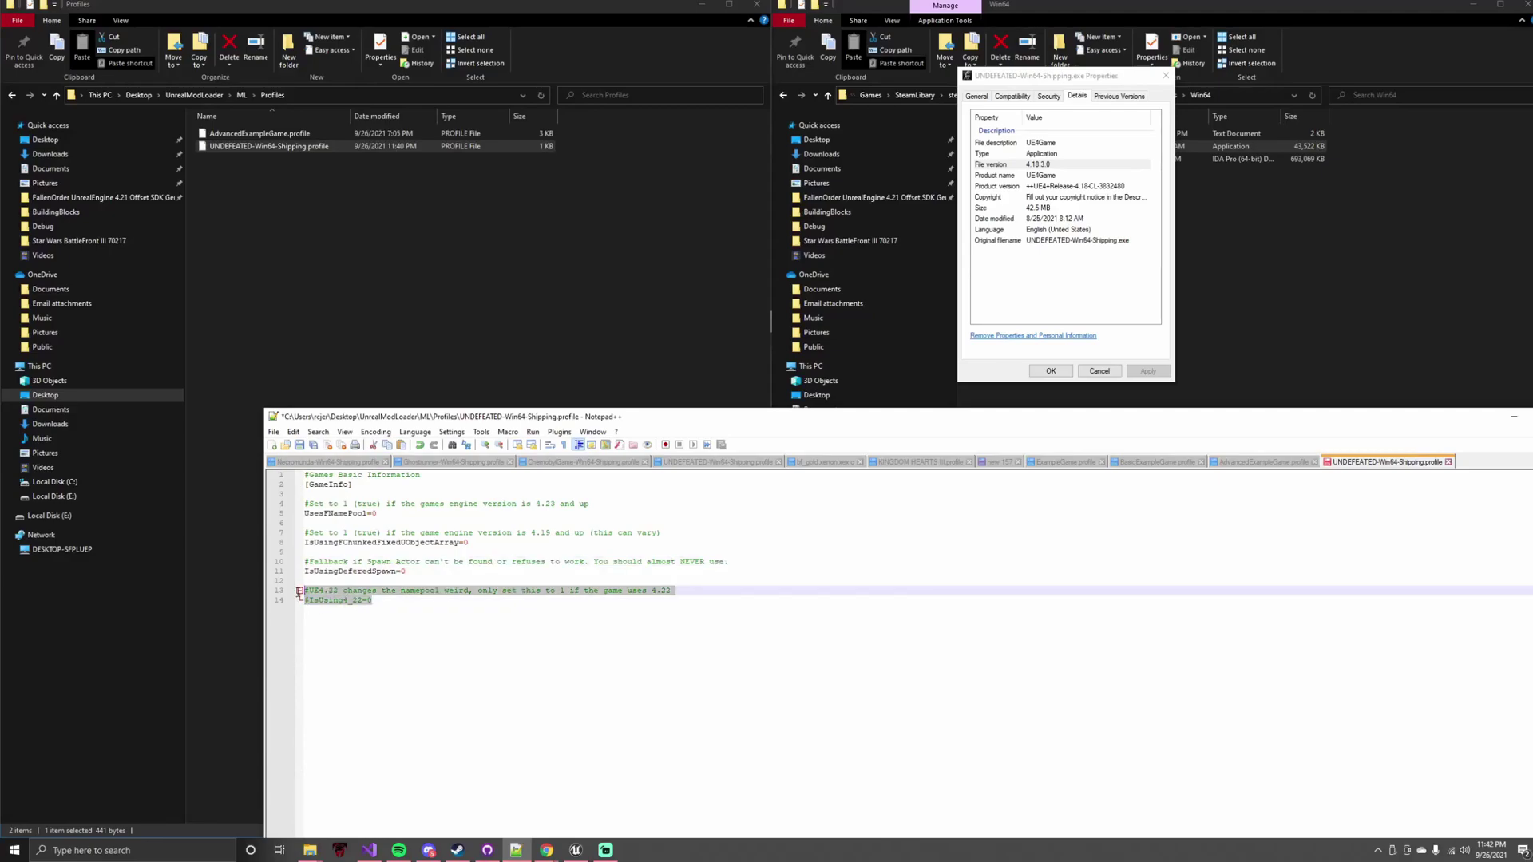
pyautogui.click(392, 603)
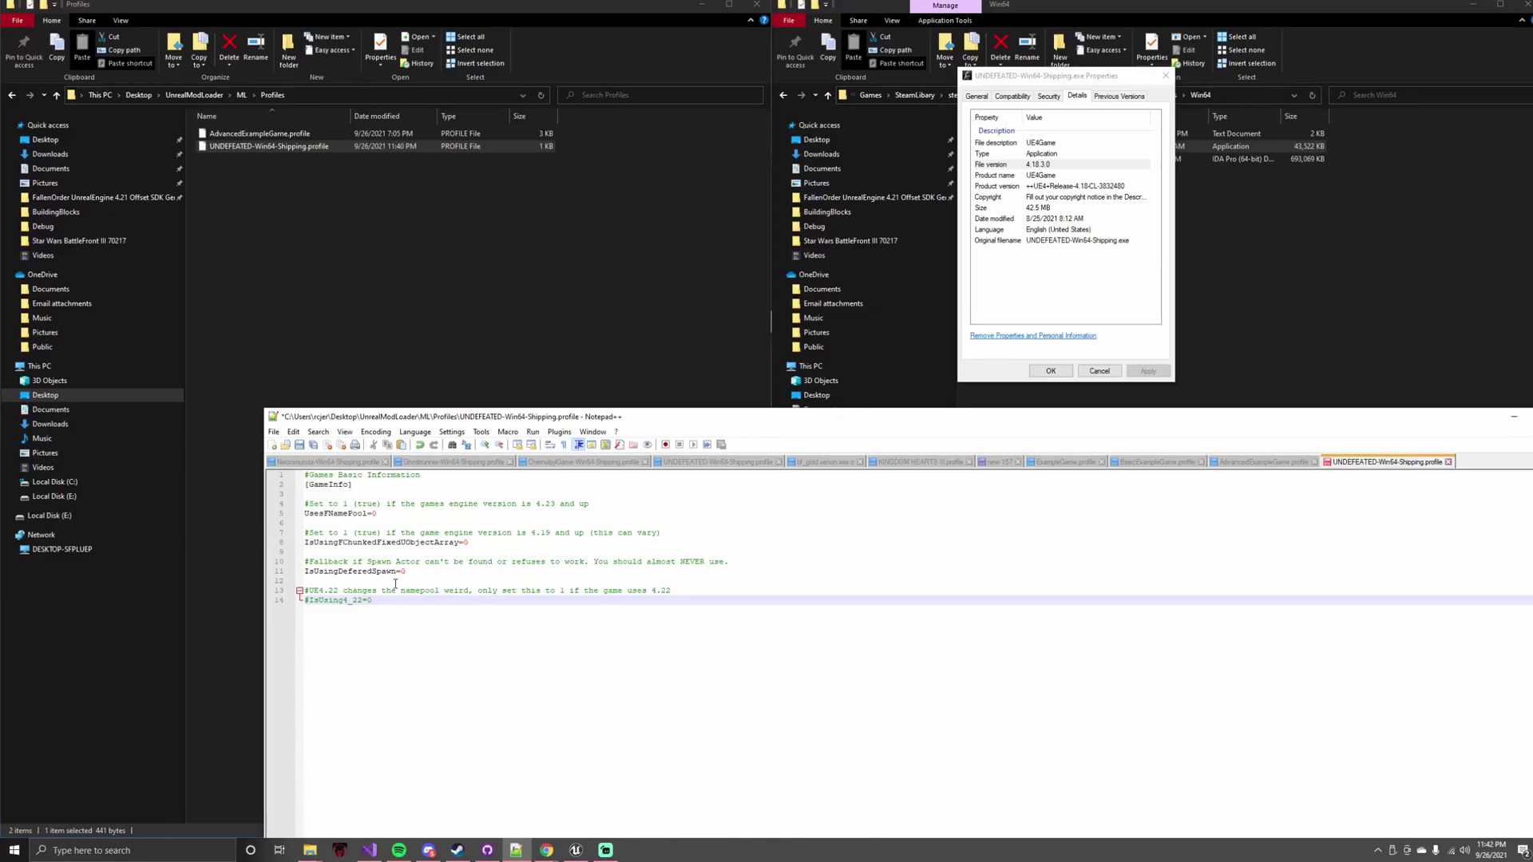
pyautogui.click(332, 516)
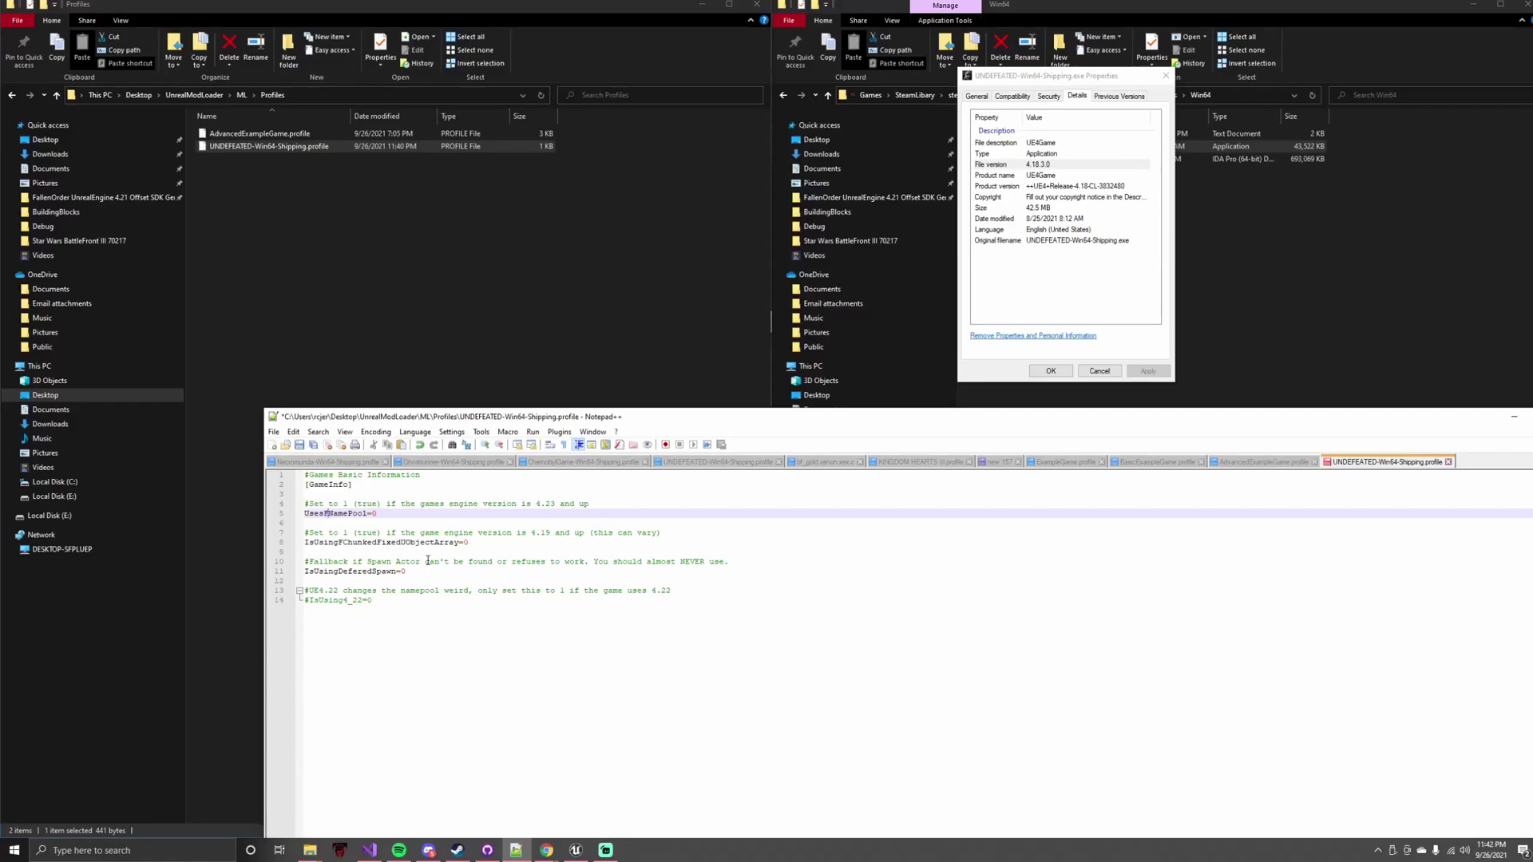
# - Restore line 14 to #IsUsing4_22=0 and save the profile
pyautogui.click(310, 600)
pyautogui.press('Delete')
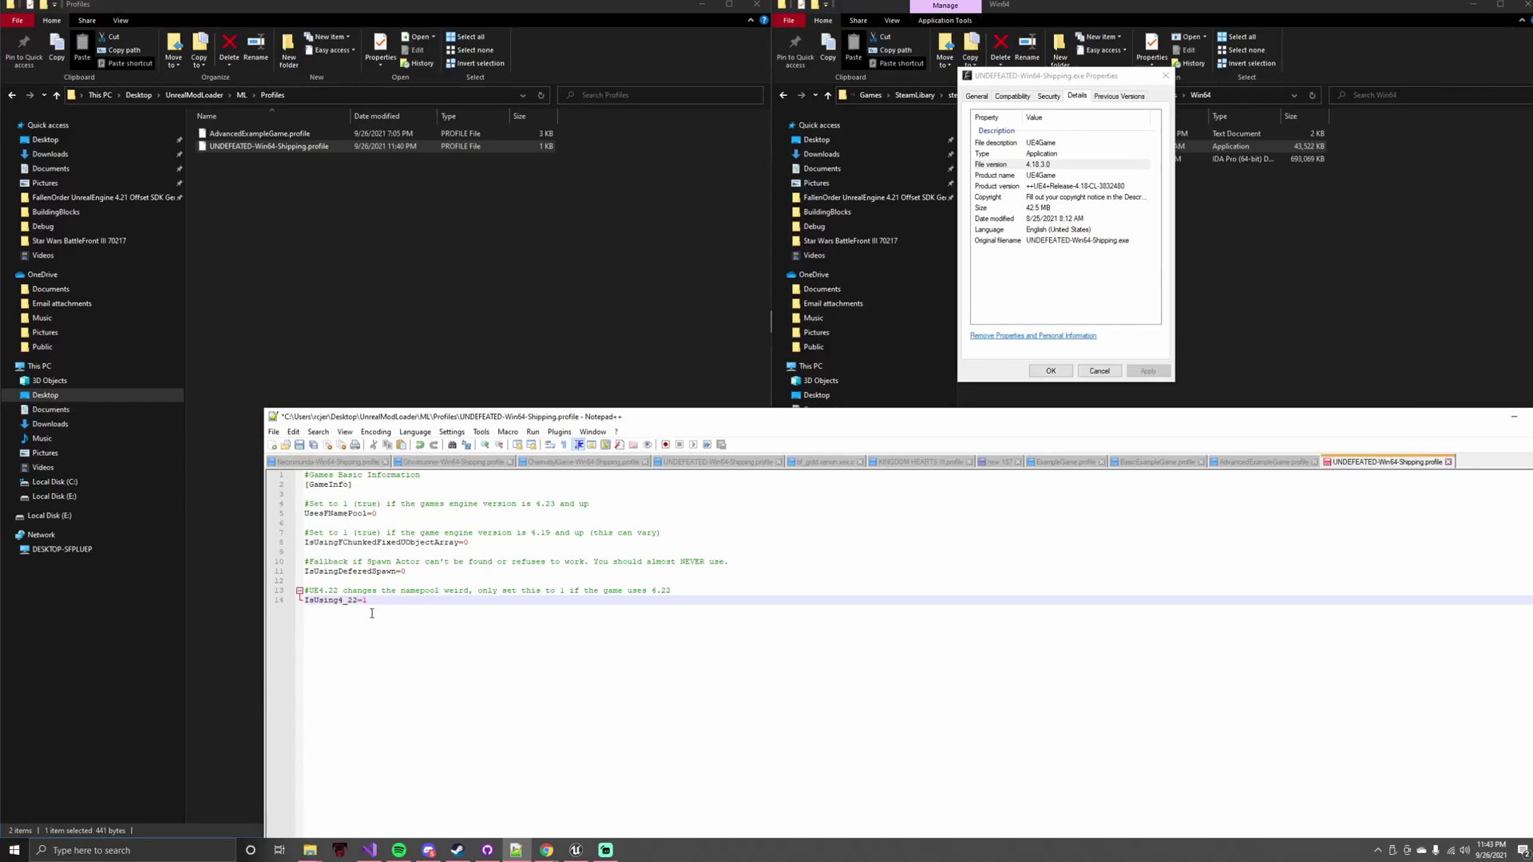
pyautogui.press('BackSpace')
pyautogui.write('0')
pyautogui.press('Home')
pyautogui.press('BackSpace')
pyautogui.write('#')
pyautogui.hotkey('ctrl', 's')
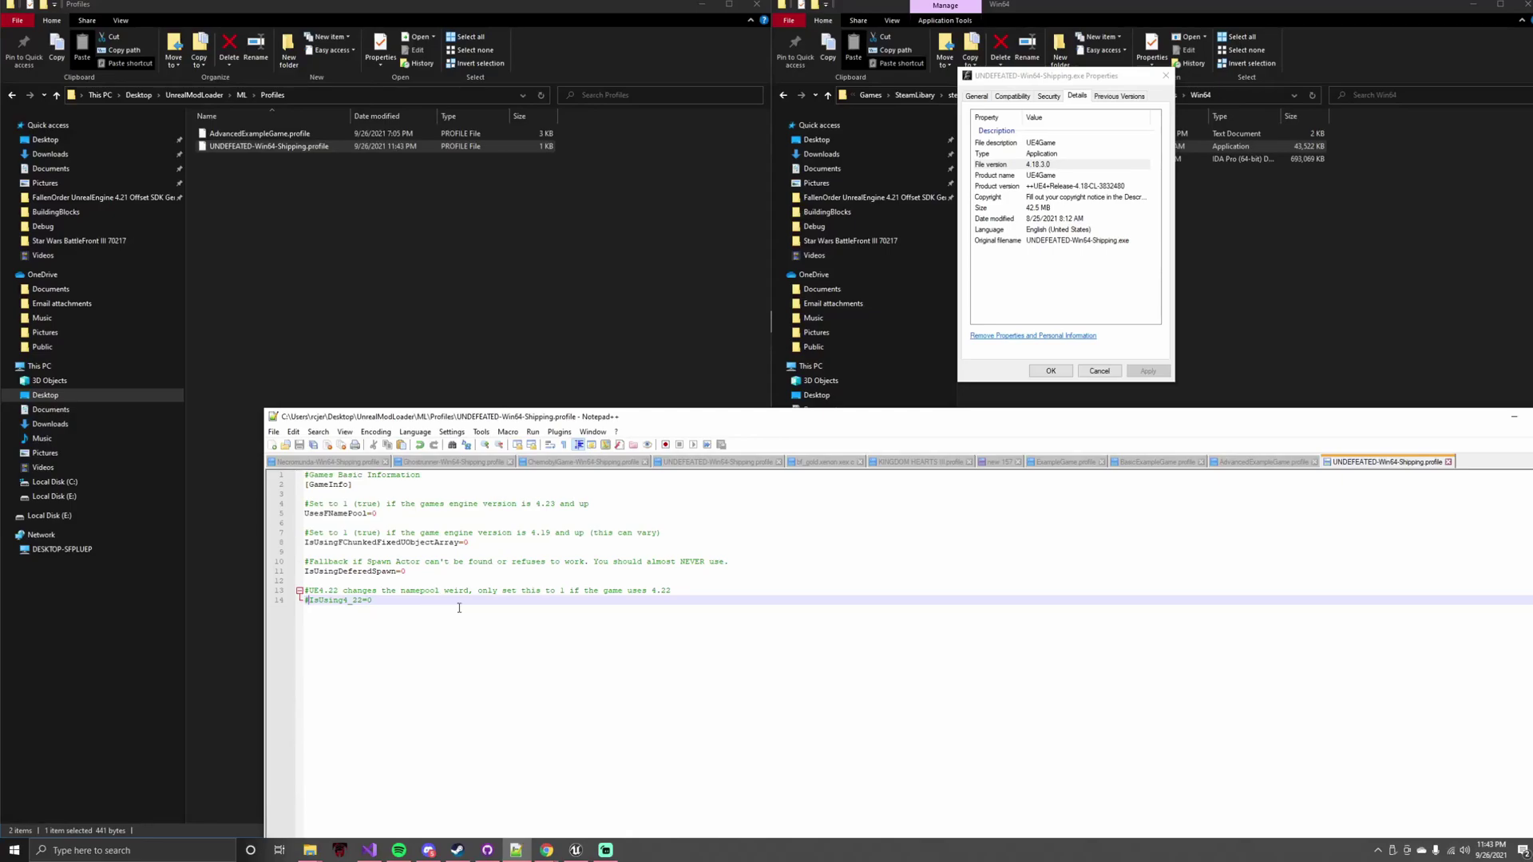
pyautogui.moveTo(502, 543); pyautogui.dragTo(300, 465)
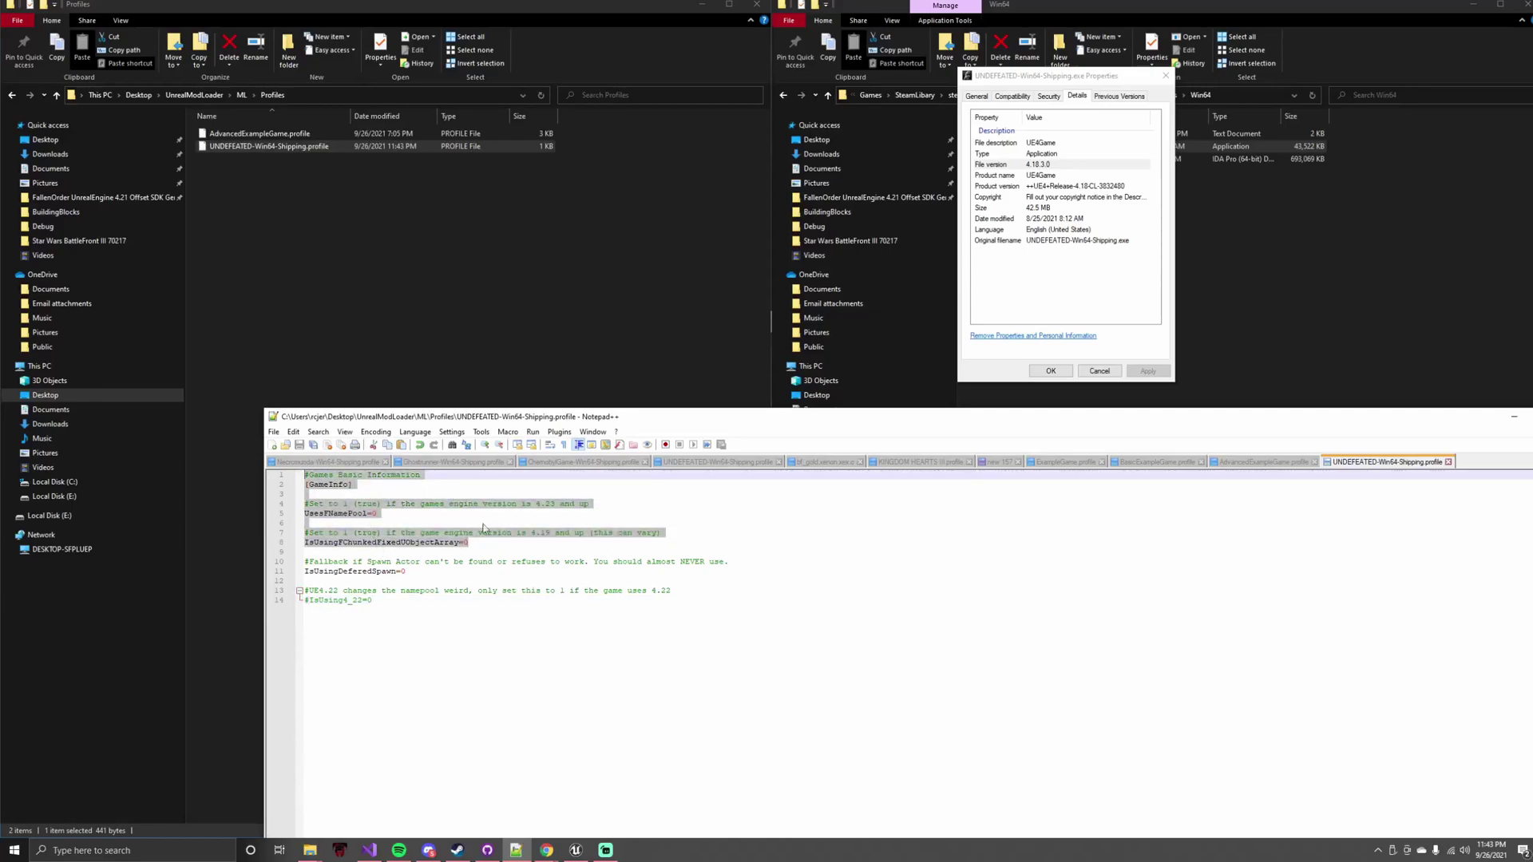
pyautogui.doubleClick(328, 485)
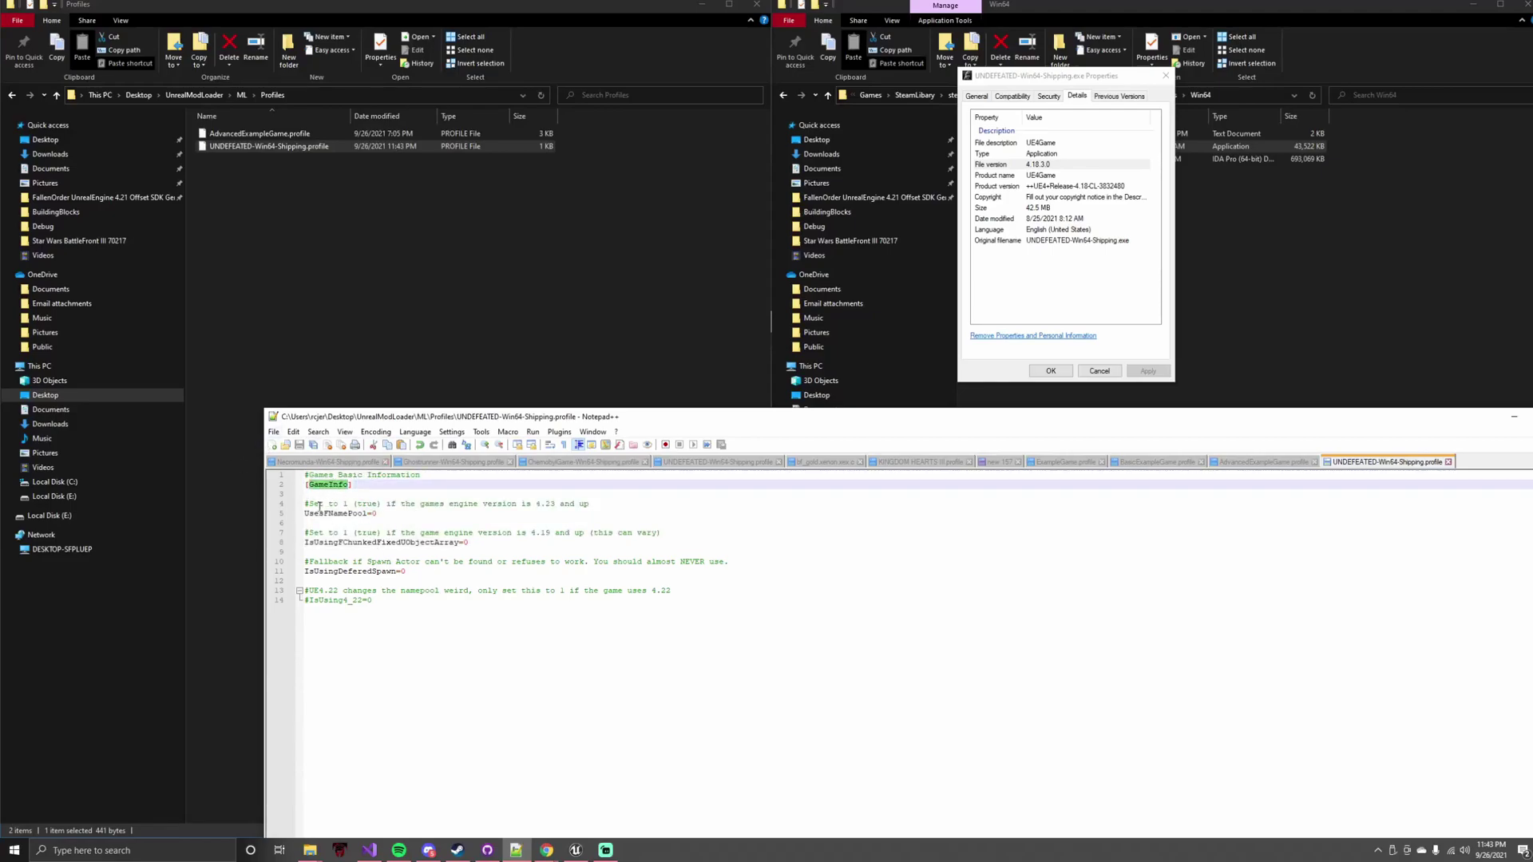
pyautogui.moveTo(305, 514); pyautogui.dragTo(482, 547)
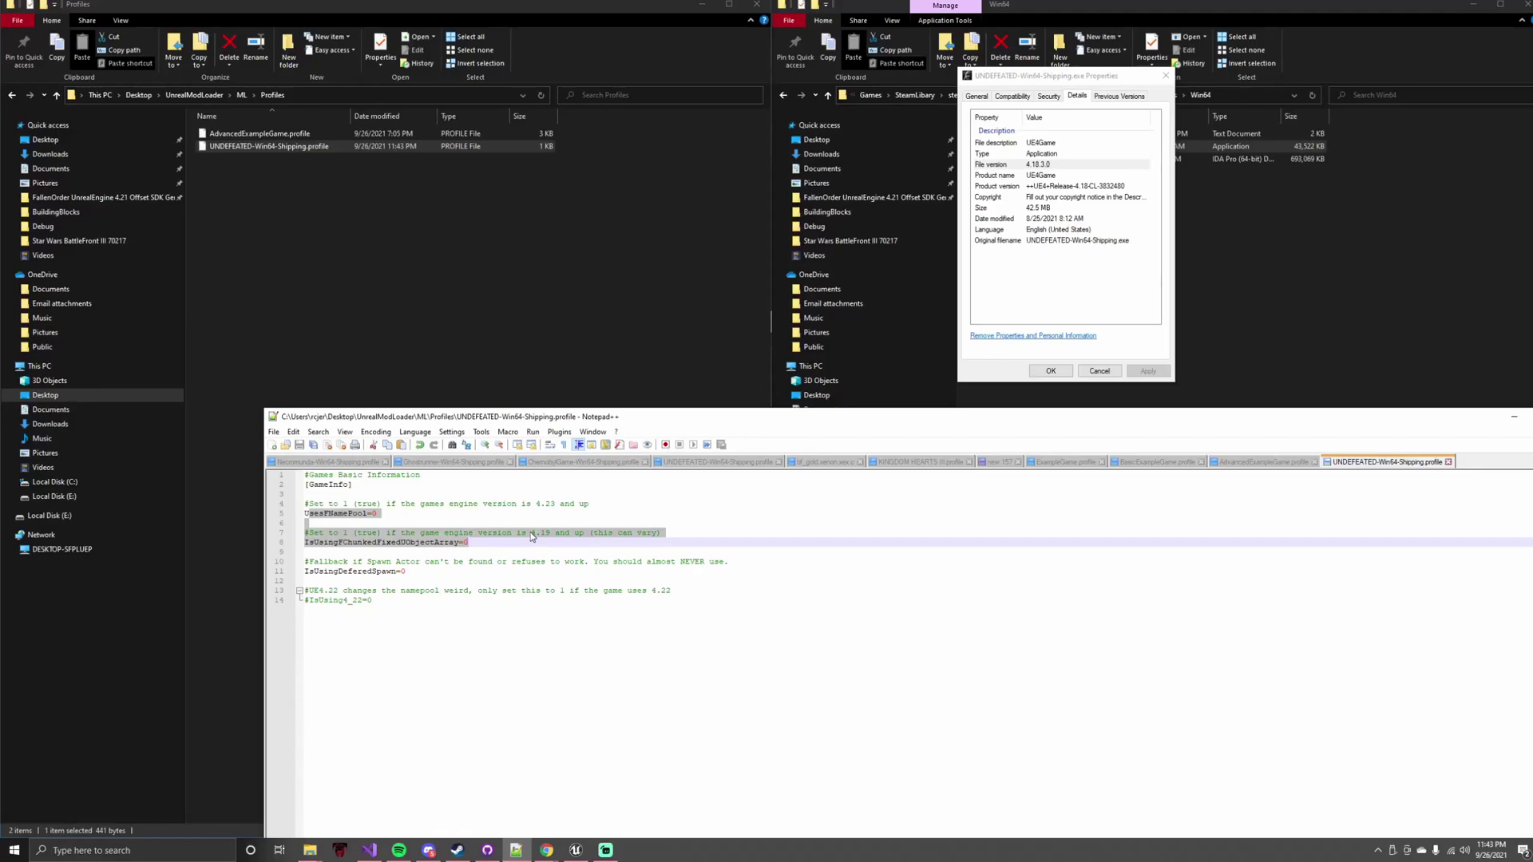
# - Close the exe Properties and launch UnrealEngineModLauncher.exe from the ML folder
pyautogui.click(1099, 371)
pyautogui.click(610, 533)
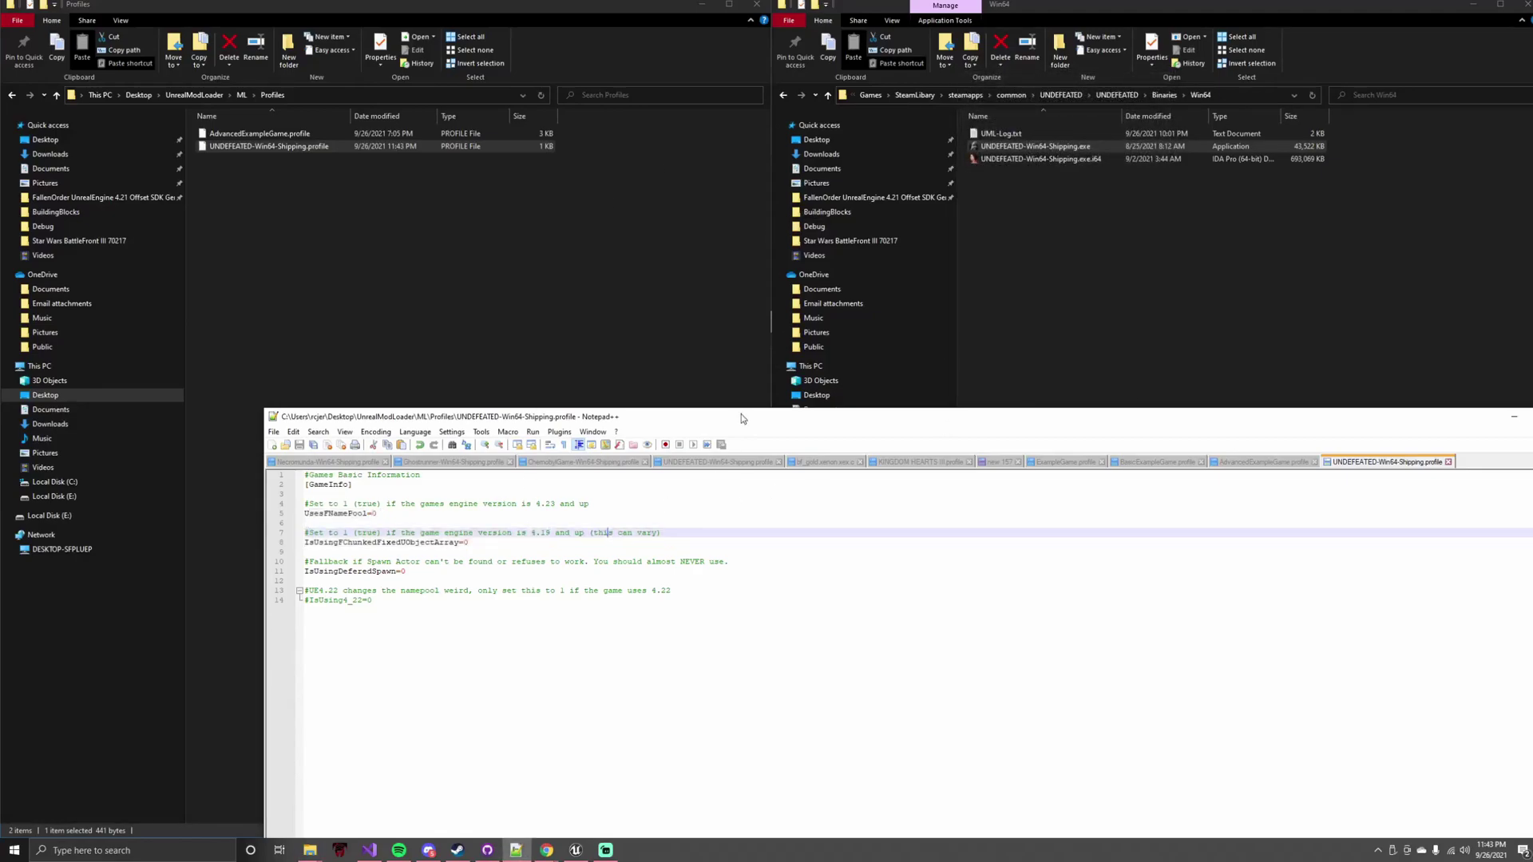
pyautogui.moveTo(742, 419); pyautogui.dragTo(644, 341)
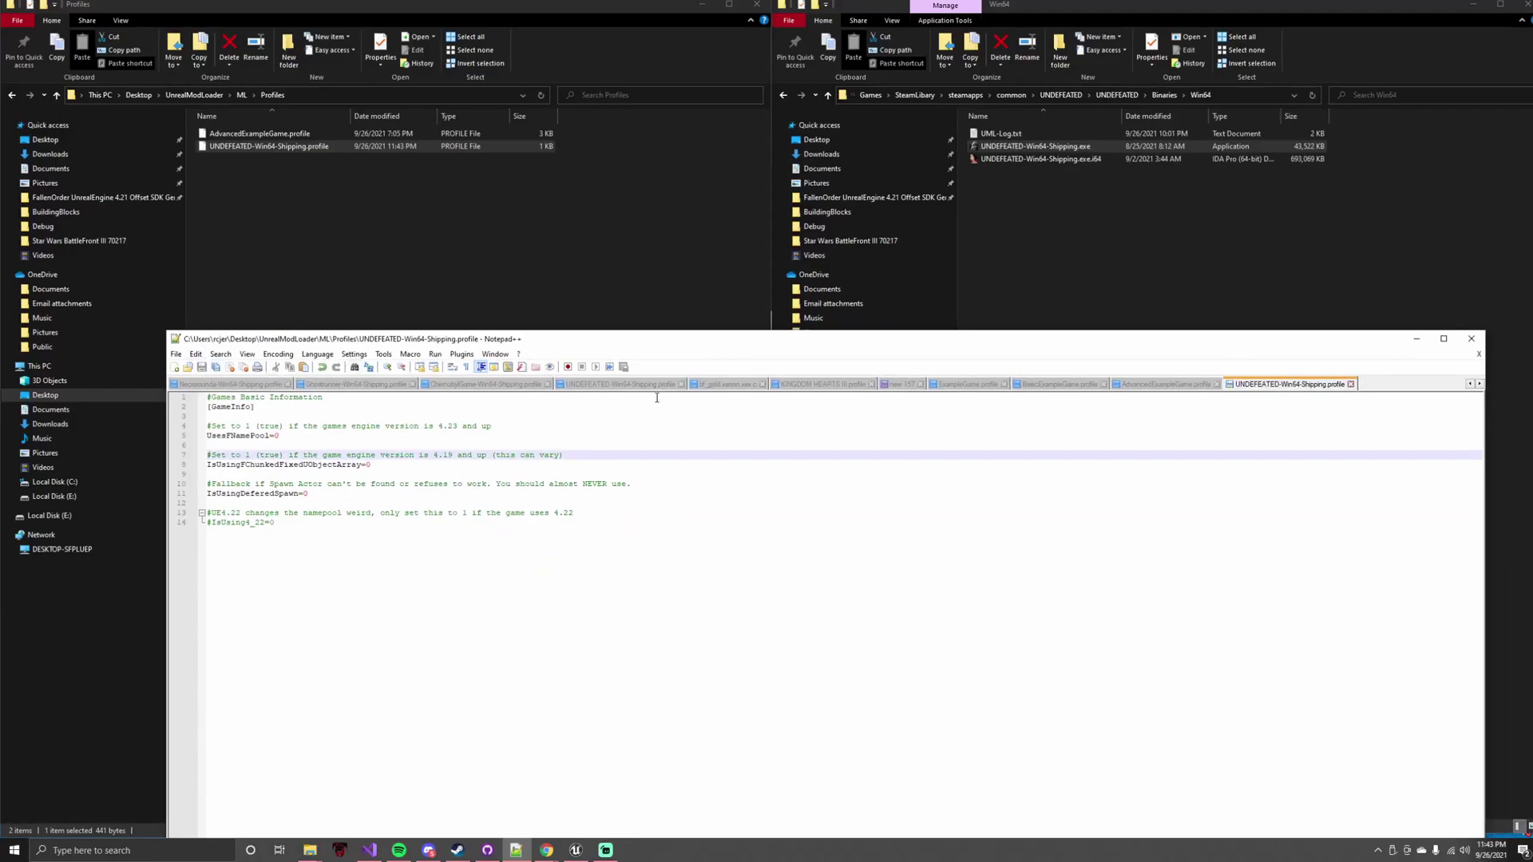
pyautogui.click(241, 95)
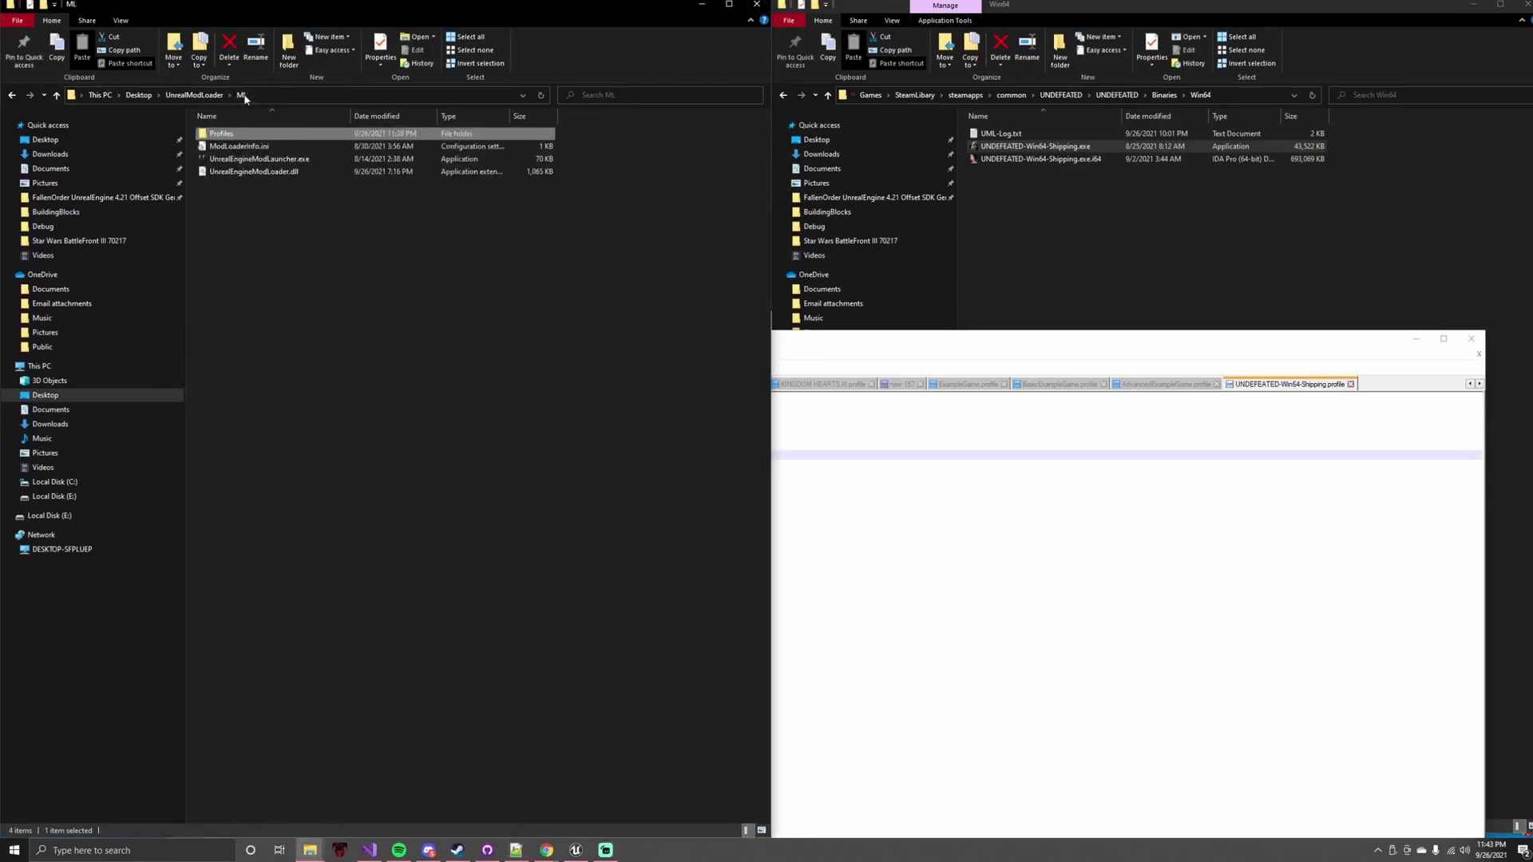
pyautogui.doubleClick(289, 164)
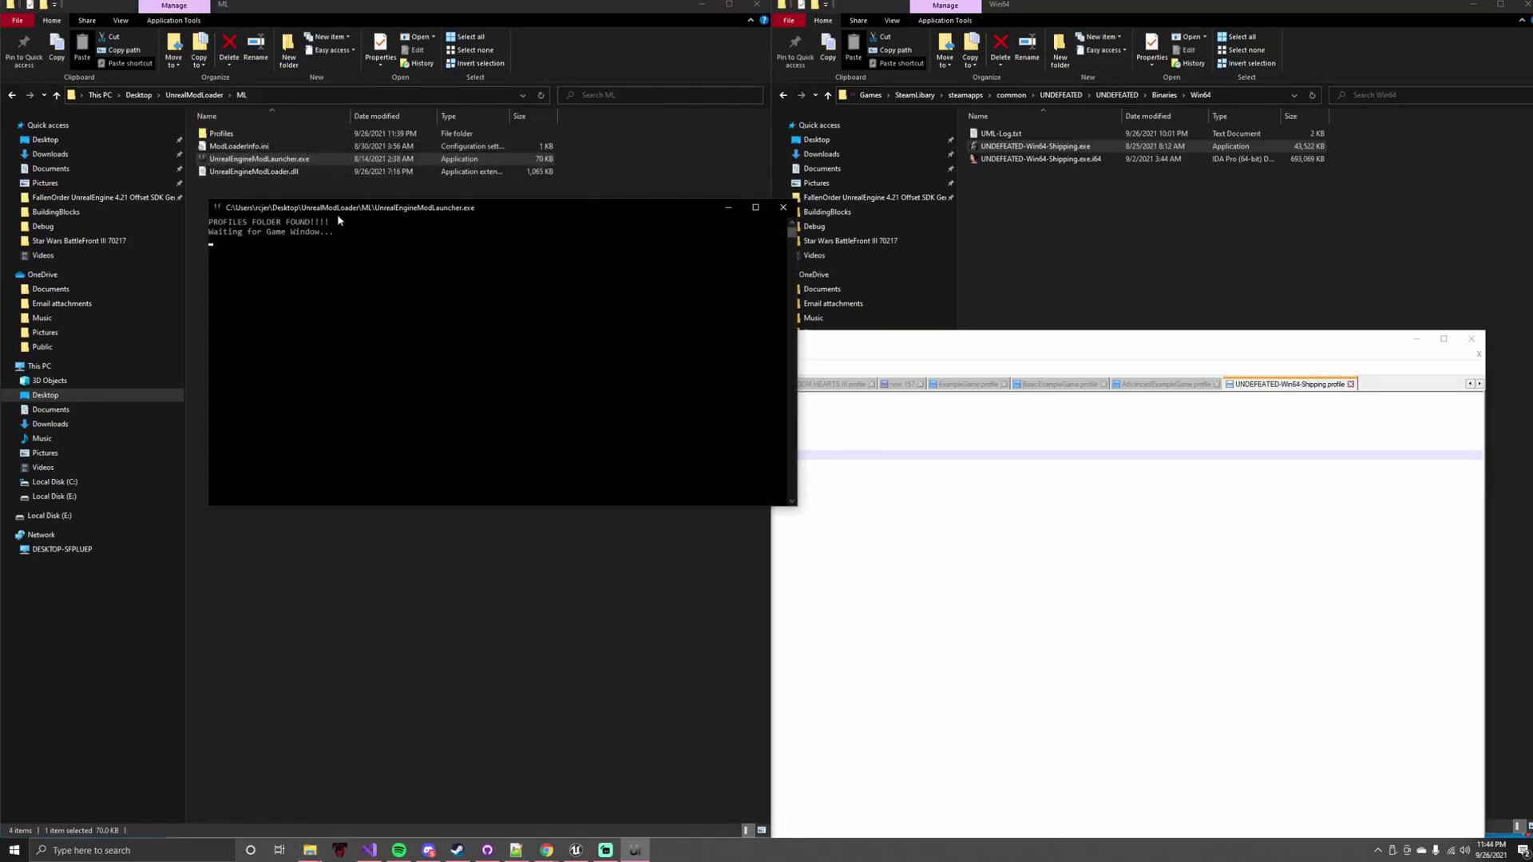
pyautogui.moveTo(337, 209); pyautogui.dragTo(277, 199)
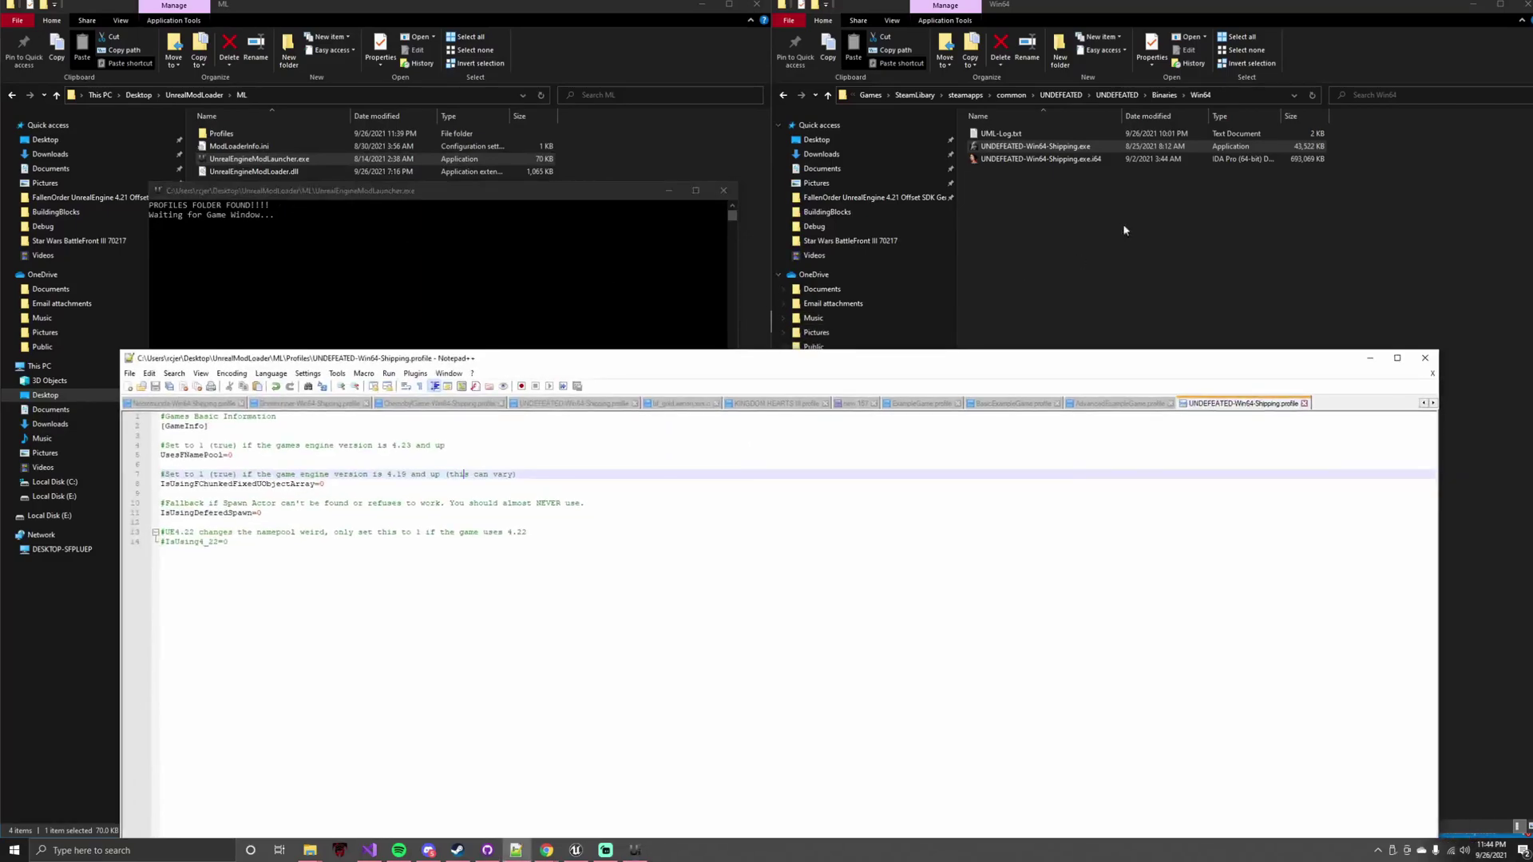
# - Launch UNDEFEATED.exe from the common\UNDEFEATED game folder
pyautogui.click(1079, 95)
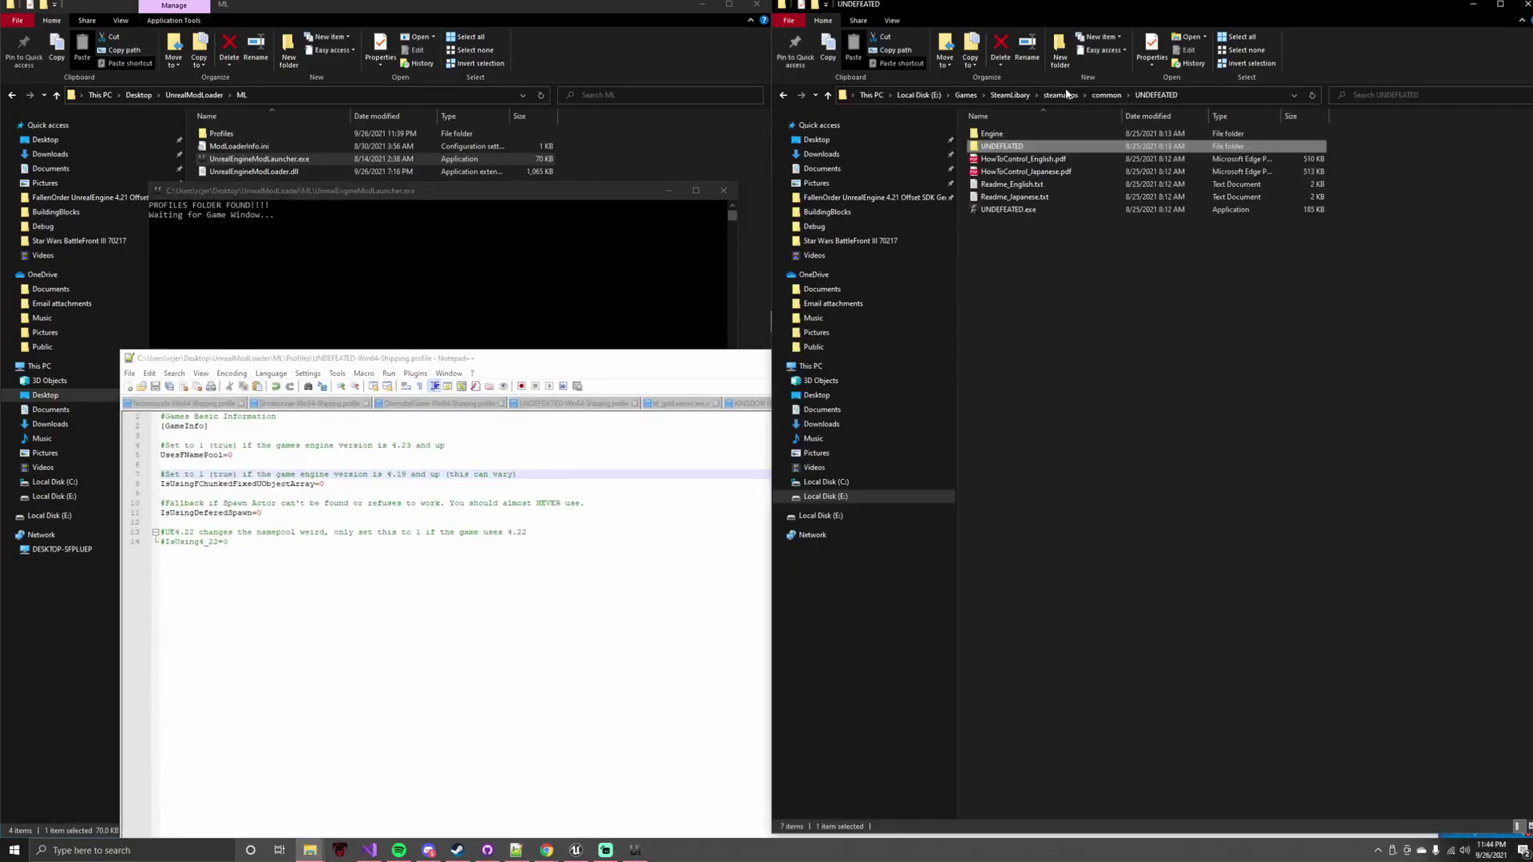
pyautogui.click(1044, 211)
pyautogui.doubleClick(1044, 211)
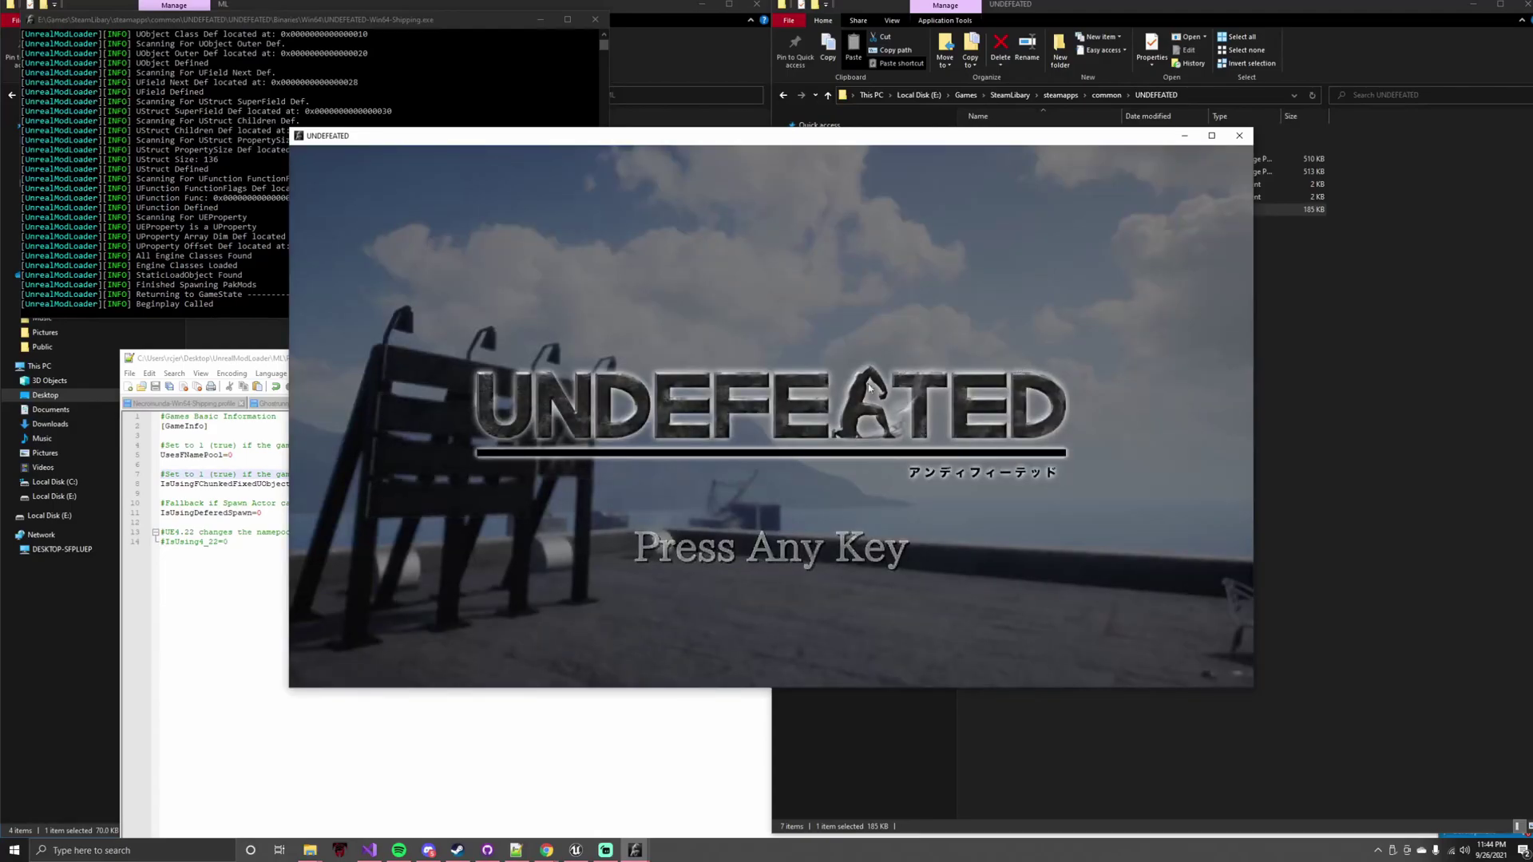
# - Pass the title screen, then move and enlarge the Unreal Mod Loader panel and expand Tools
pyautogui.click(838, 366)
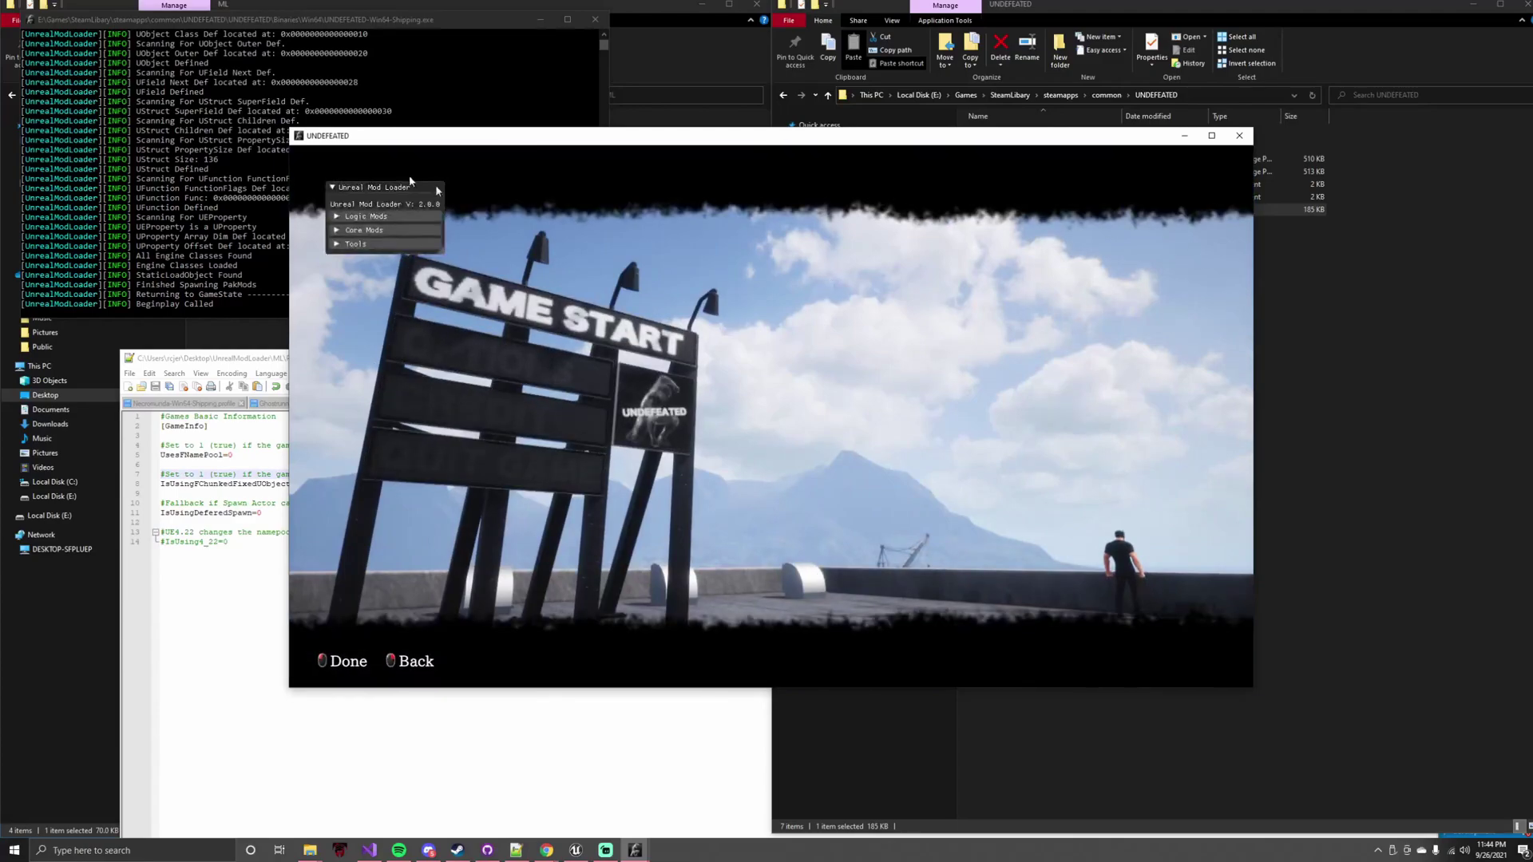
pyautogui.moveTo(403, 197); pyautogui.dragTo(959, 198)
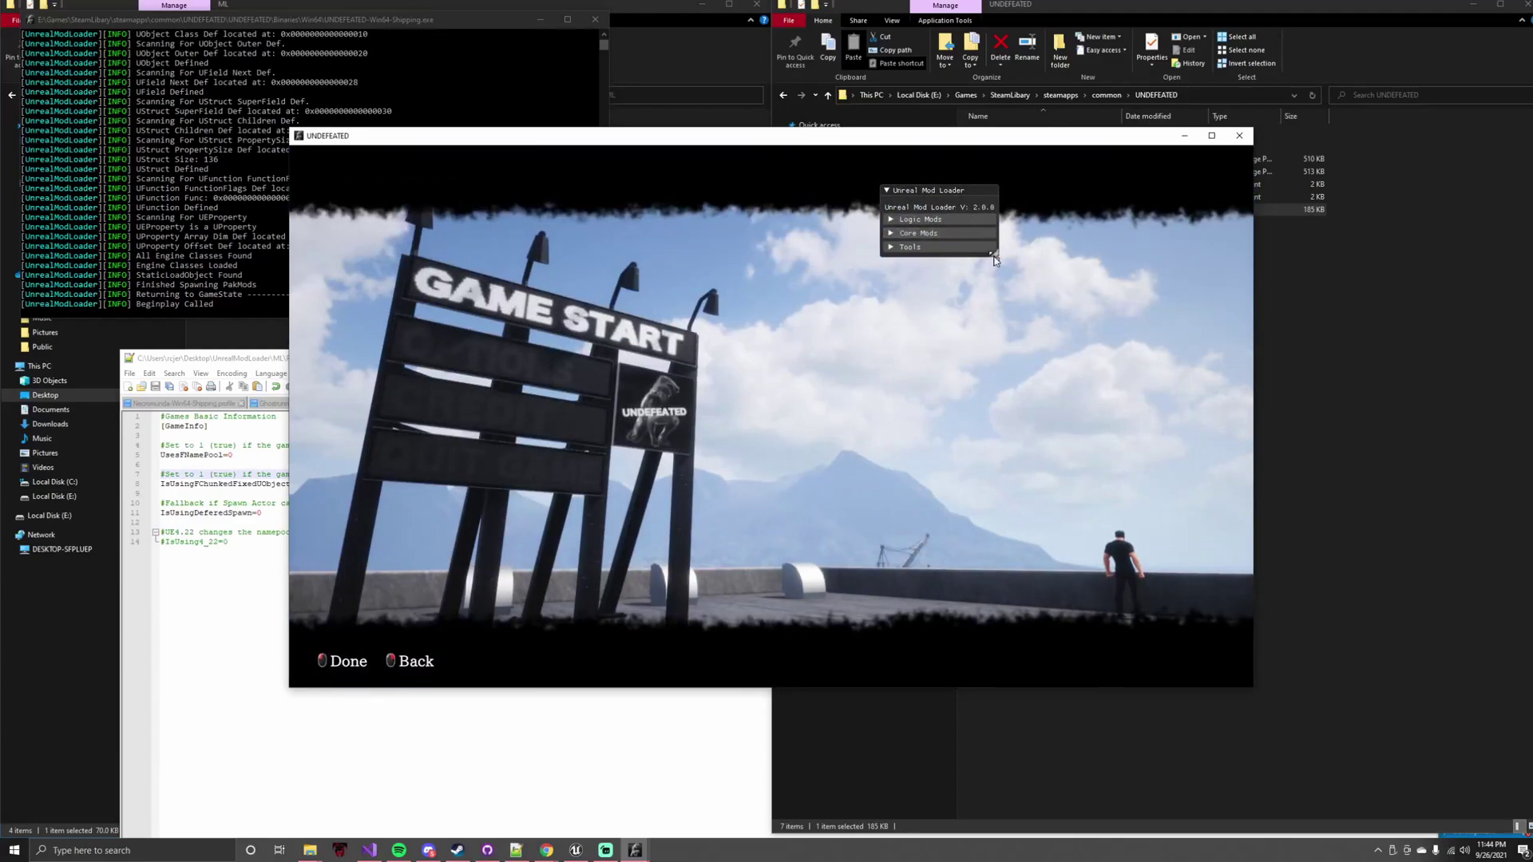
pyautogui.moveTo(995, 254); pyautogui.dragTo(1116, 362)
pyautogui.click(910, 247)
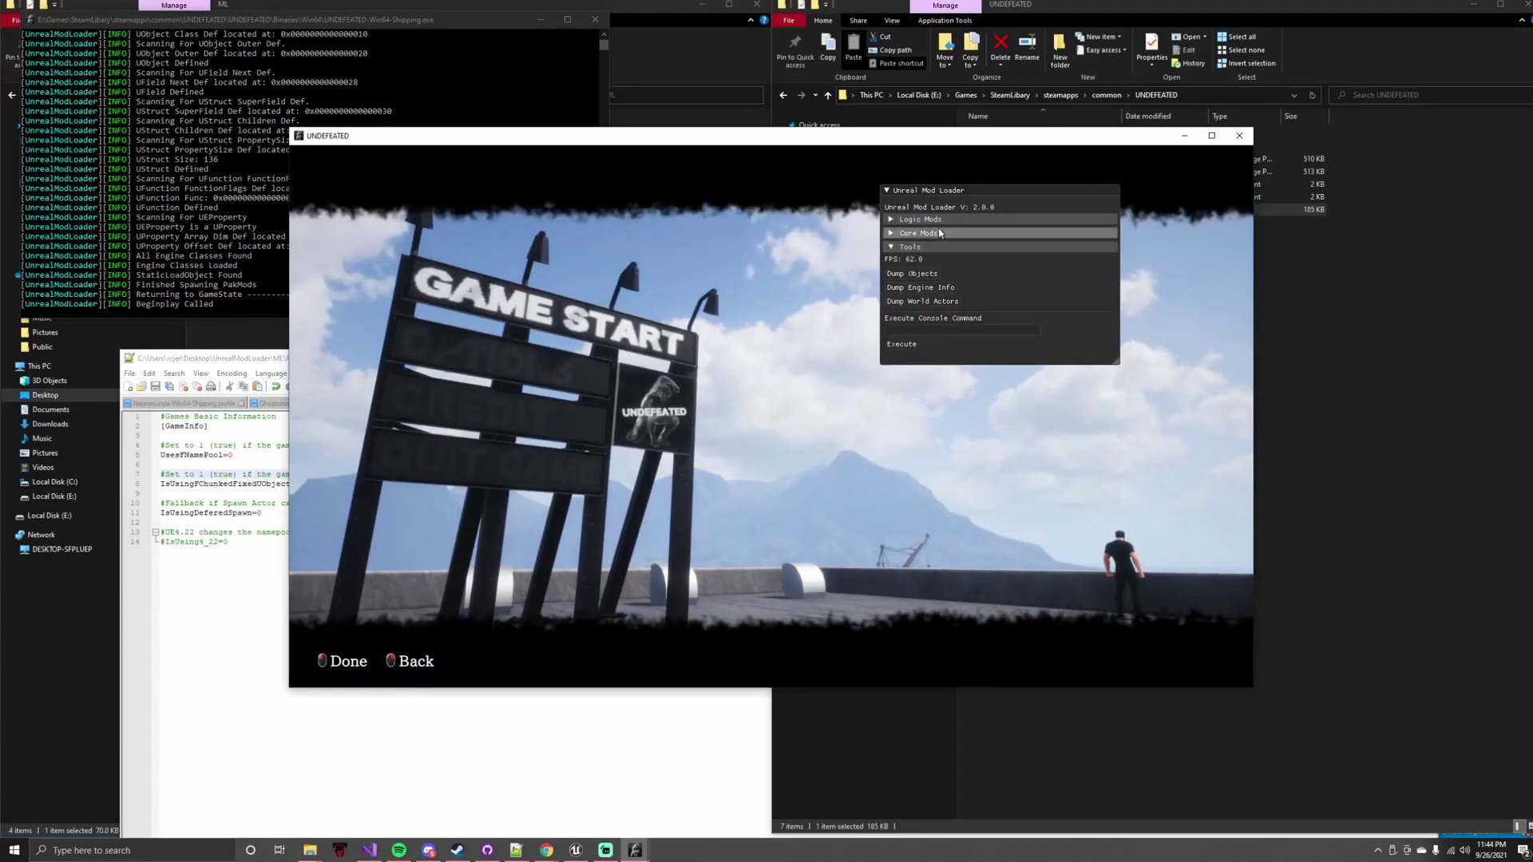
pyautogui.click(920, 219)
pyautogui.click(924, 233)
pyautogui.click(924, 233)
pyautogui.click(922, 219)
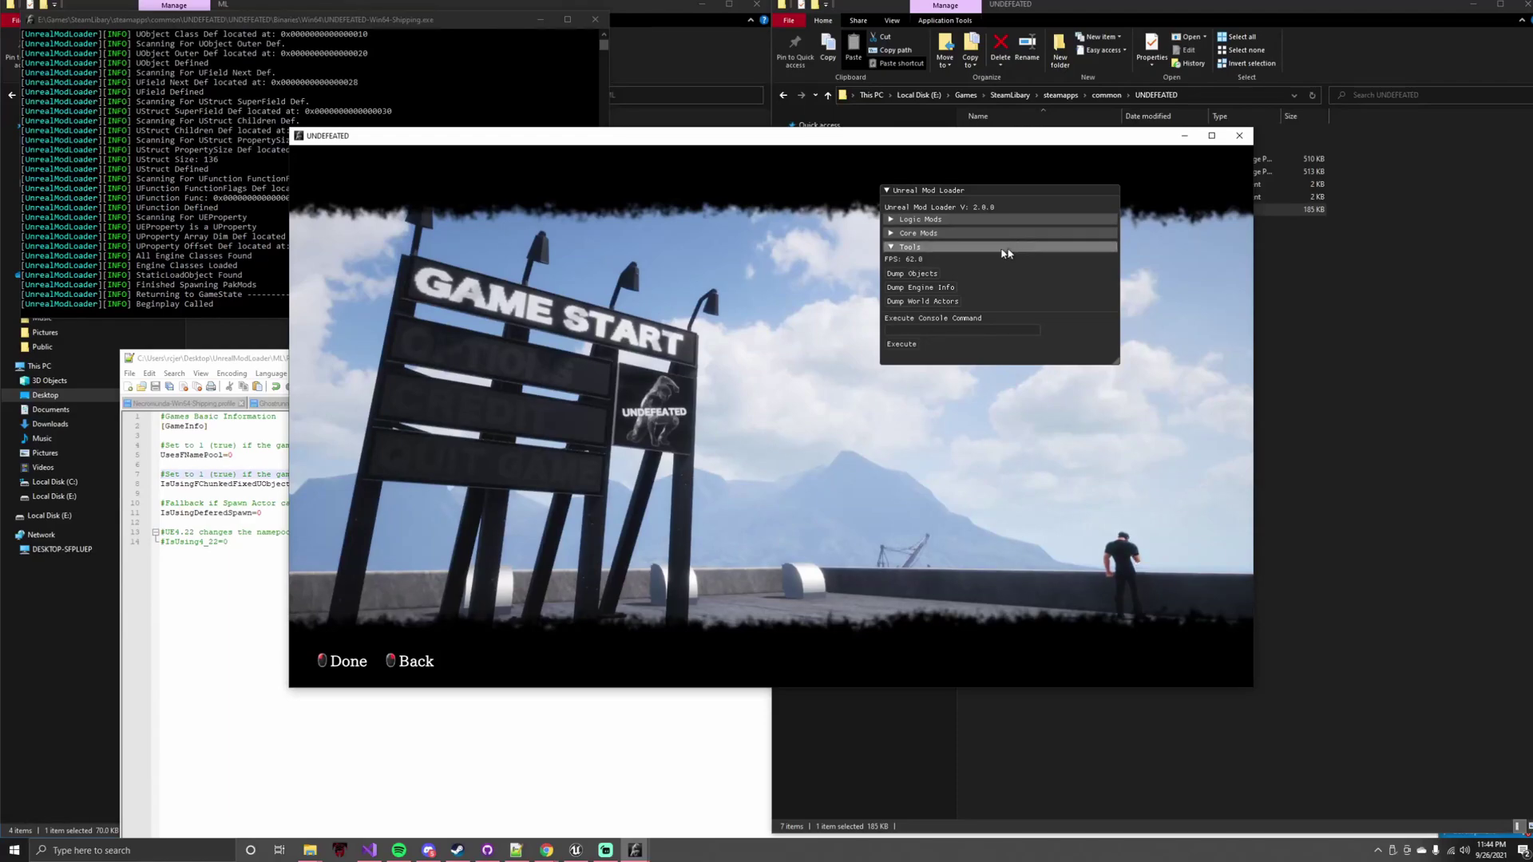
# - Execute the "open menu" console command and return to the game menu
pyautogui.click(954, 330)
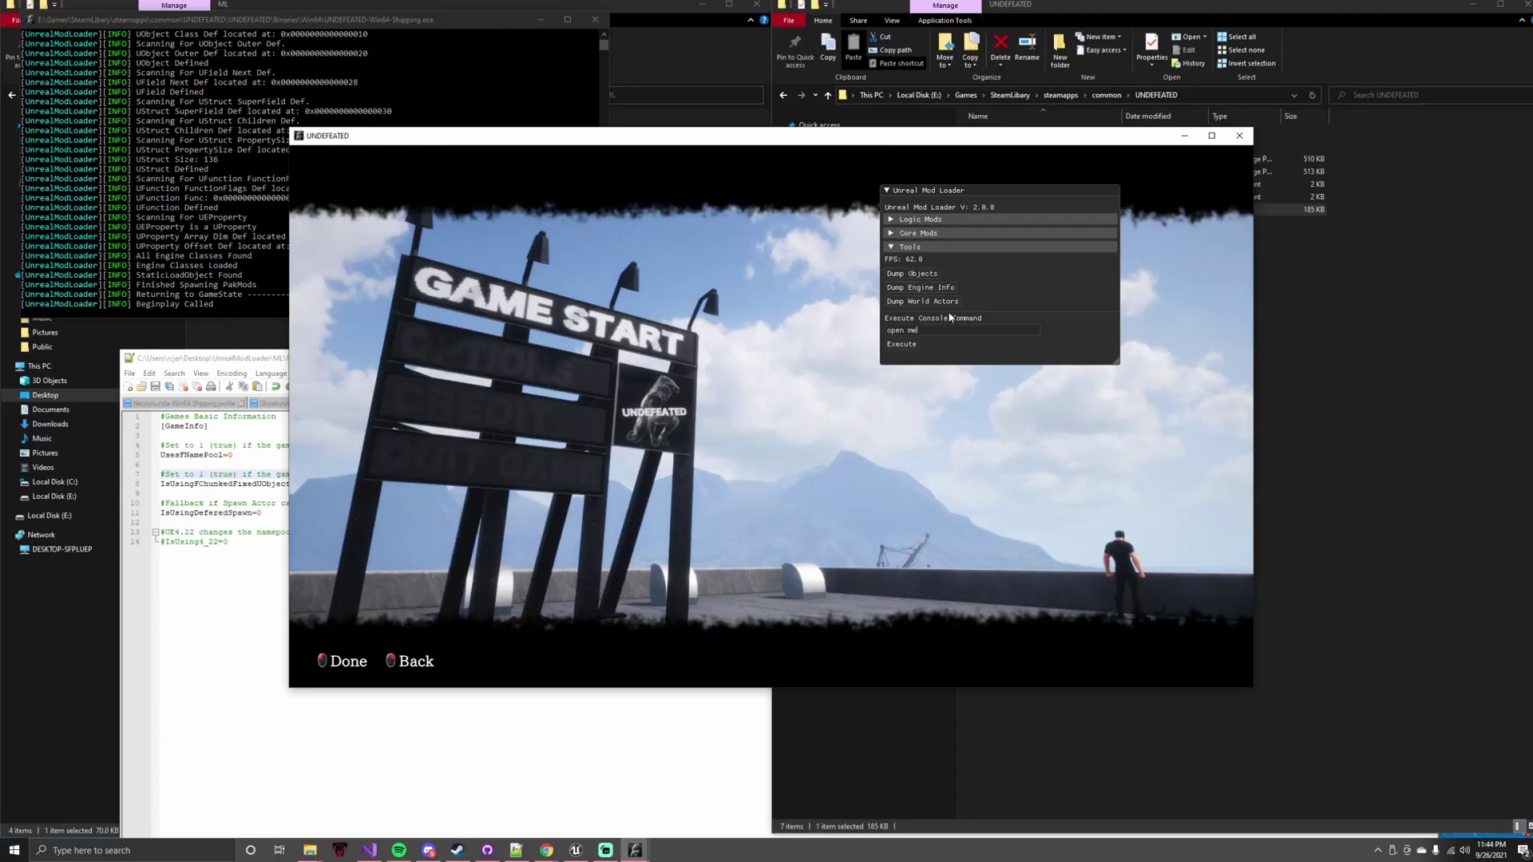
pyautogui.click(901, 344)
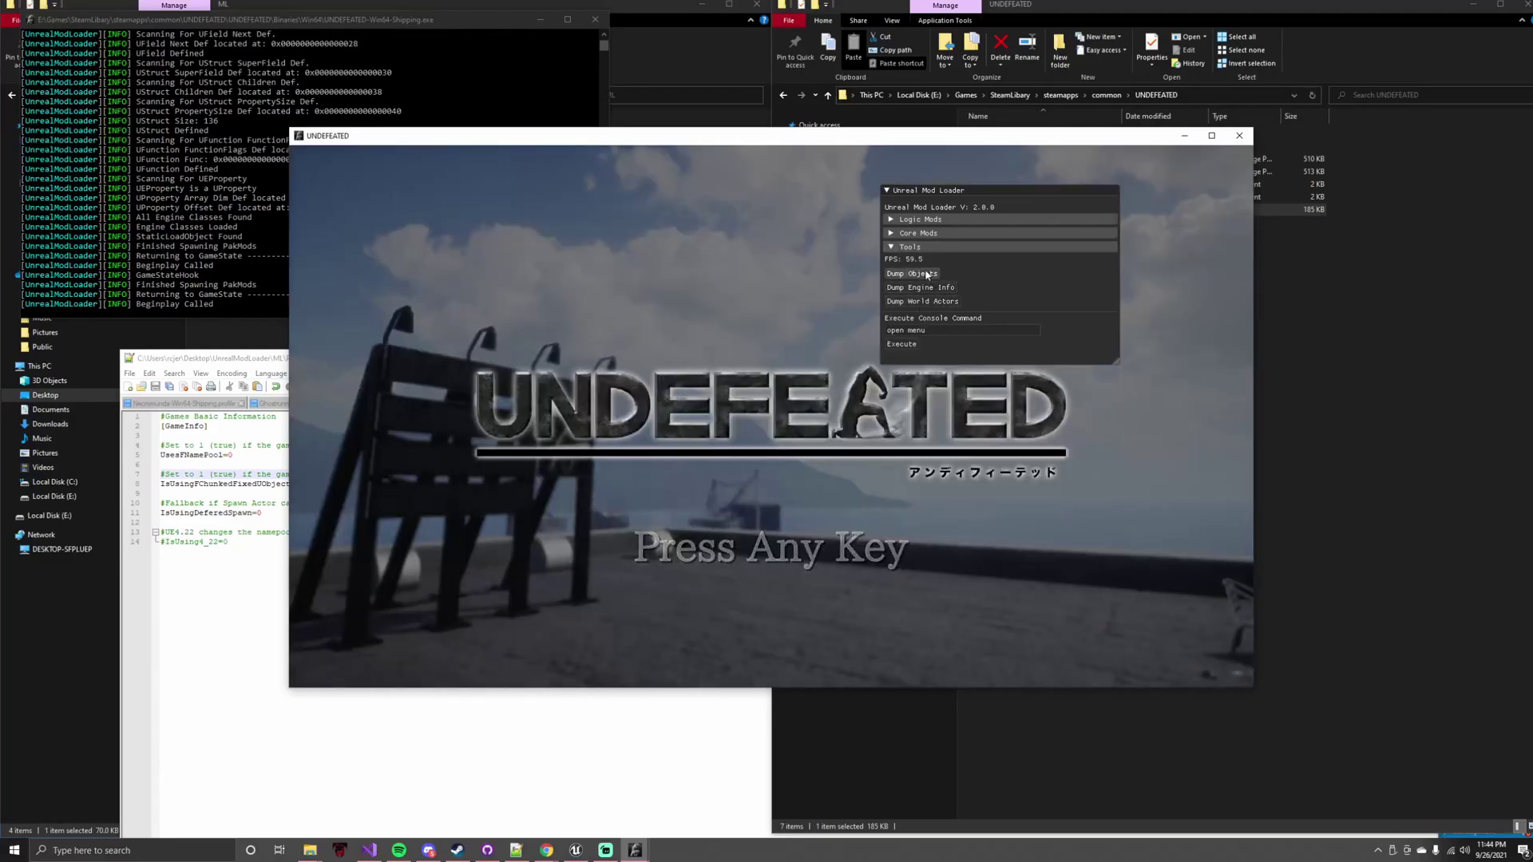
pyautogui.click(899, 247)
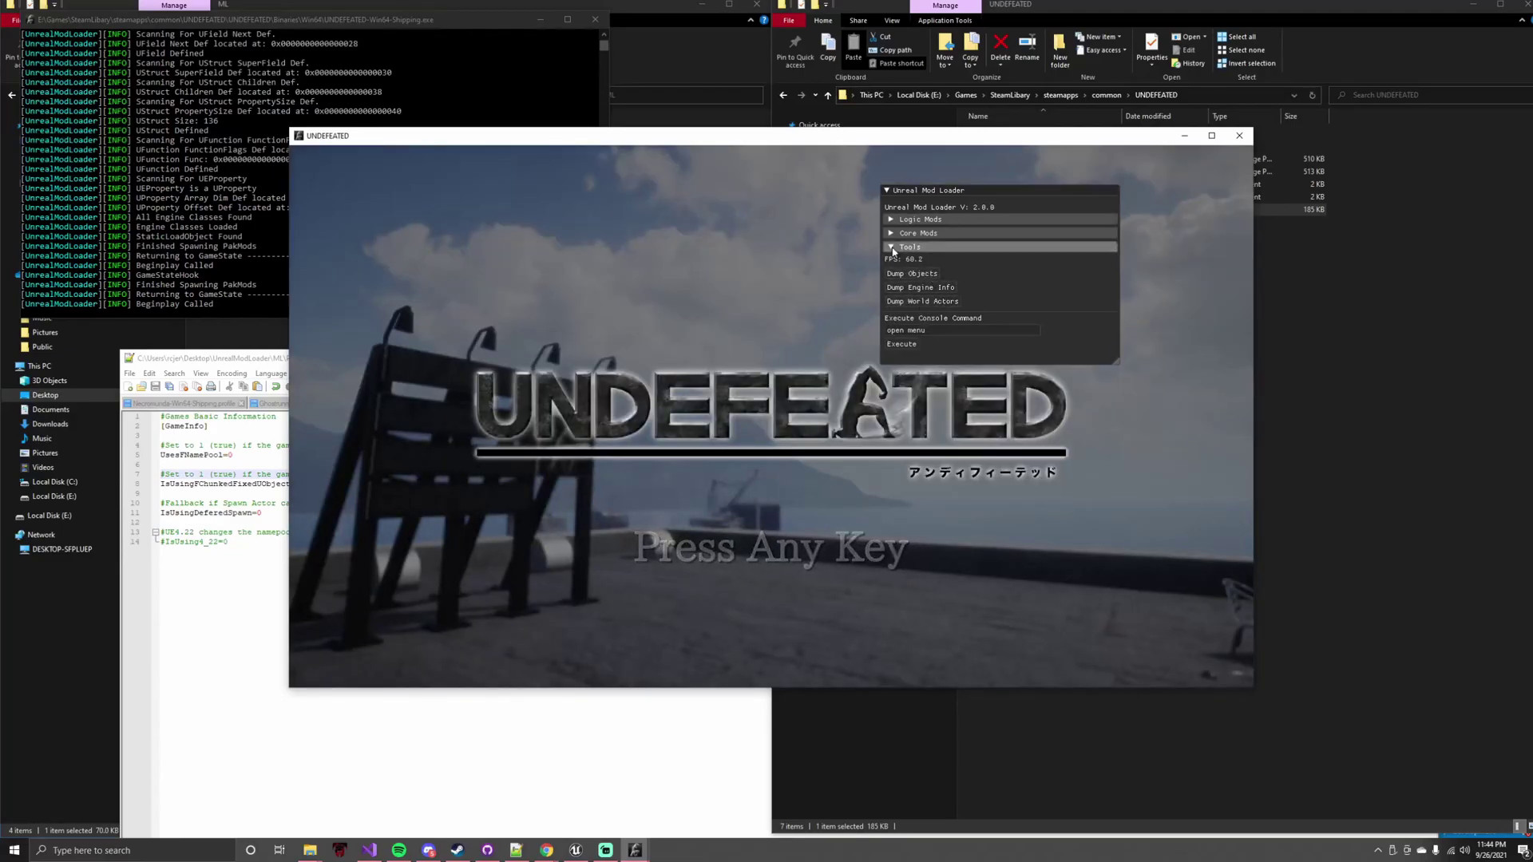
pyautogui.click(715, 308)
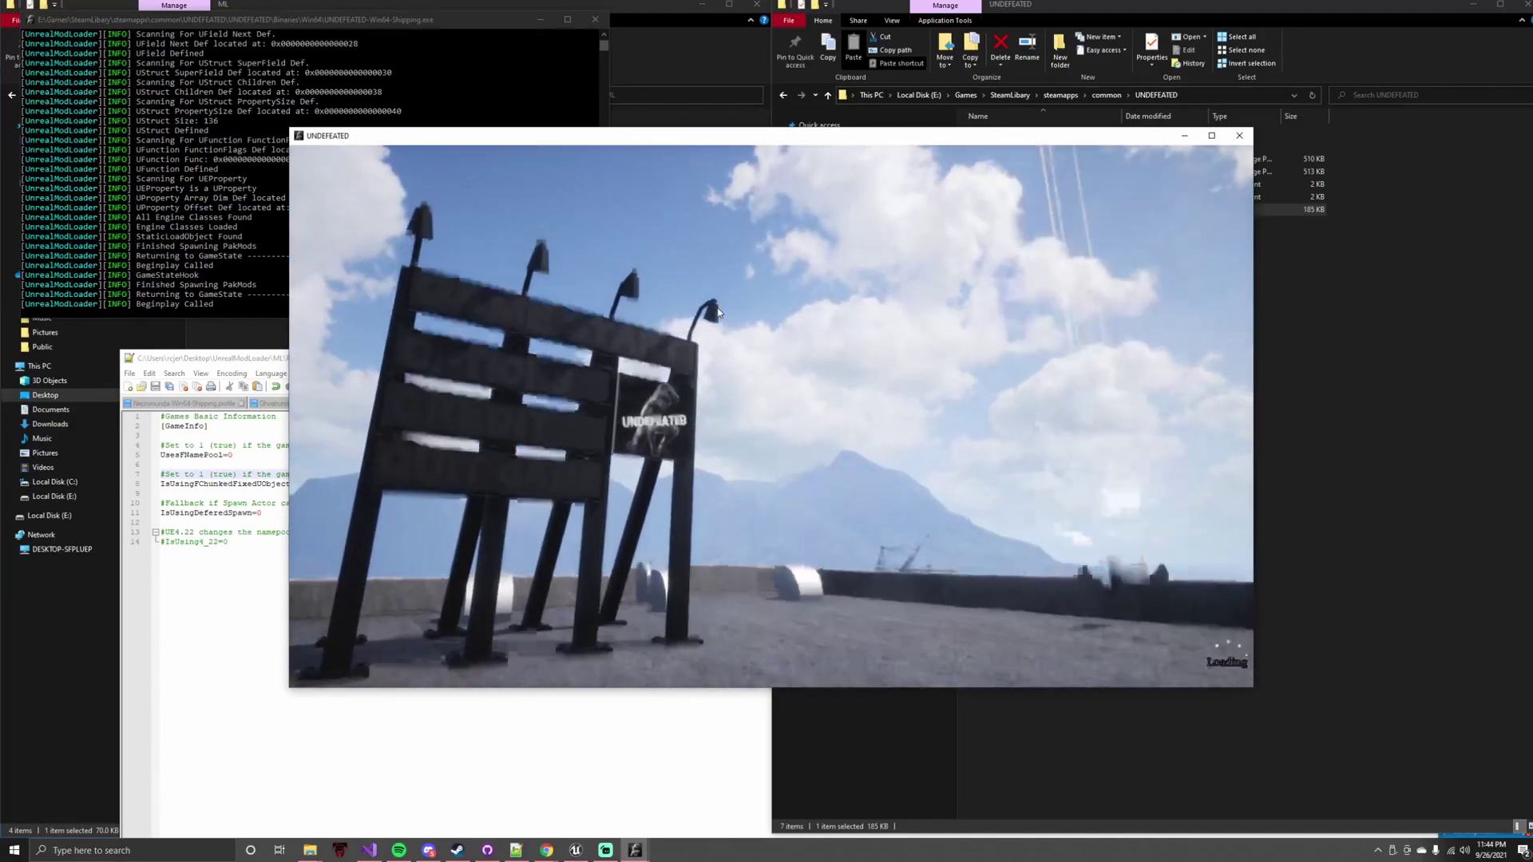